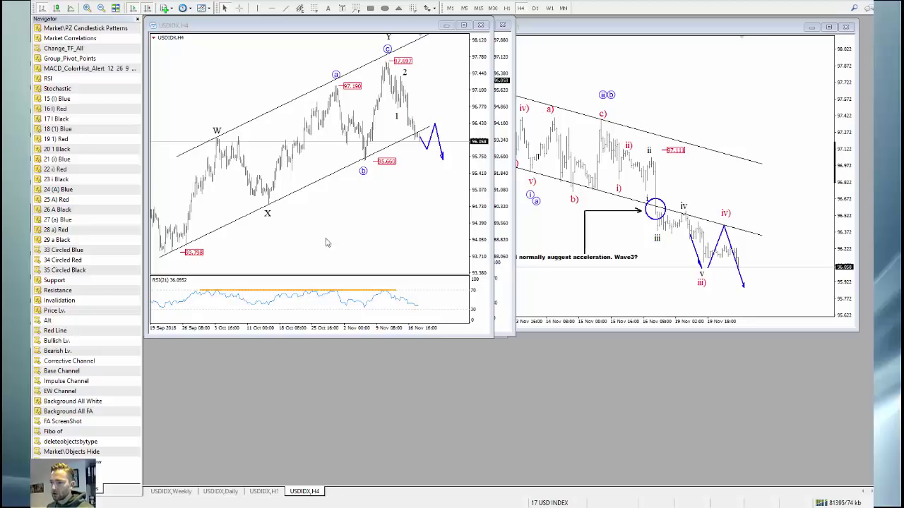
# Step: Draw a descending parallel channel on the H4 chart from the 97.697 high along the recent decline
pyautogui.moveTo(472, 131); pyautogui.dragTo(472, 163)
pyautogui.moveTo(332, 218)
pyautogui.mouseDown()
pyautogui.moveTo(358, 217)
pyautogui.moveTo(341, 216)
pyautogui.mouseUp()
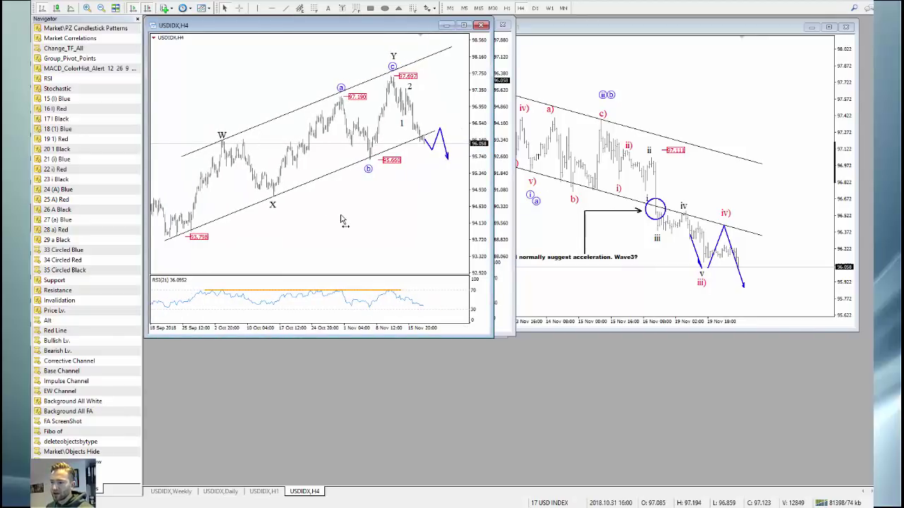
pyautogui.scroll(-1, 342, 220)
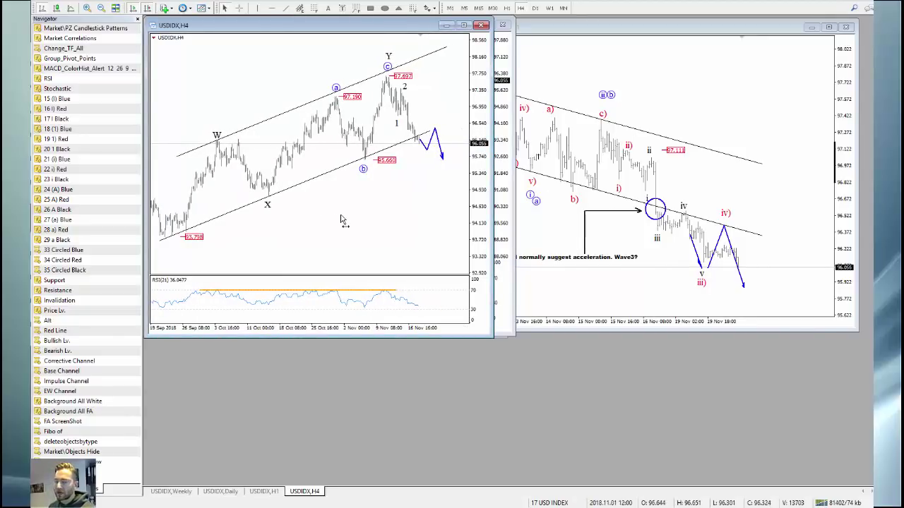
pyautogui.middleClick(424, 166)
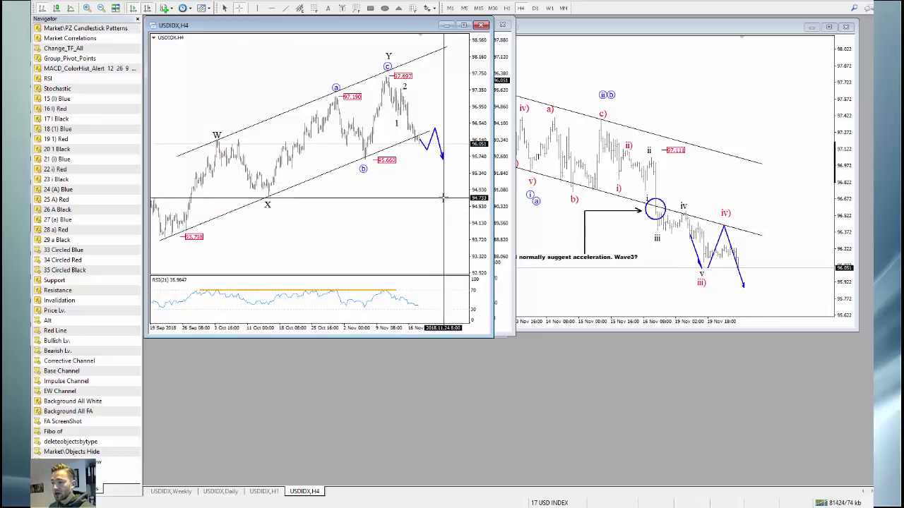
pyautogui.middleClick(417, 155)
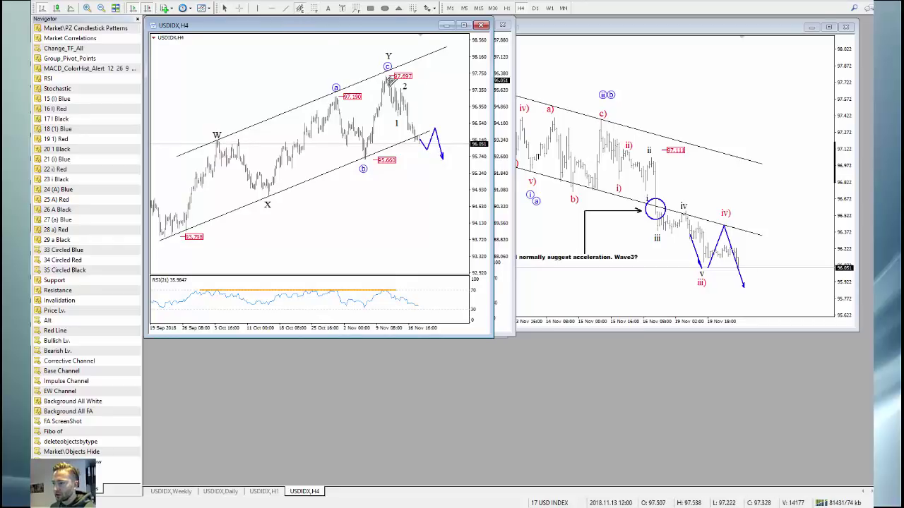
pyautogui.moveTo(387, 75); pyautogui.dragTo(465, 153)
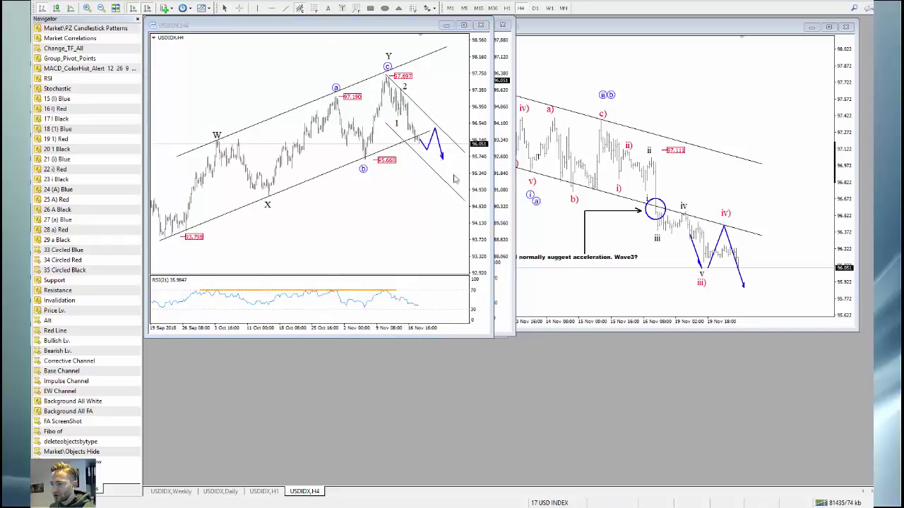
pyautogui.click(501, 290)
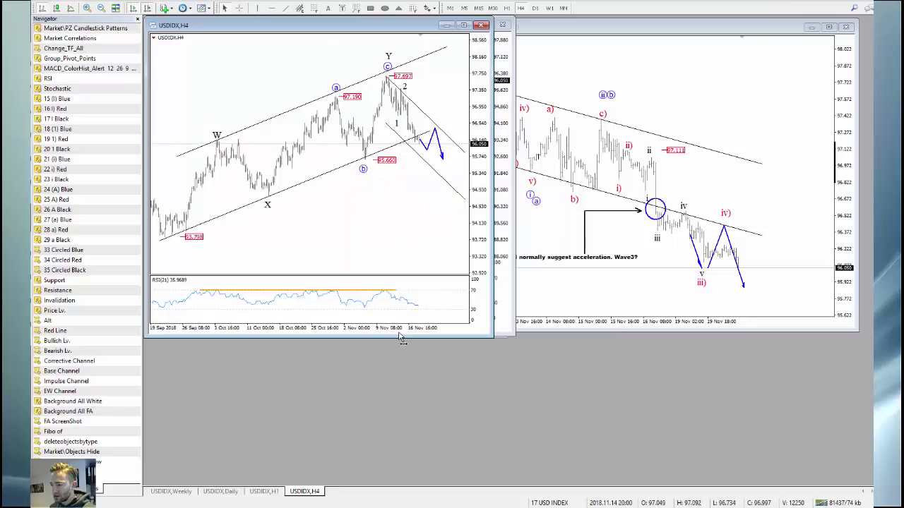
# Step: Narrow the descending channel by flattening its slope and raising its lower line toward the wave 1 low
pyautogui.doubleClick(385, 124)
pyautogui.moveTo(386, 123); pyautogui.dragTo(381, 106)
pyautogui.moveTo(465, 152); pyautogui.dragTo(466, 145)
pyautogui.moveTo(381, 106); pyautogui.dragTo(386, 105)
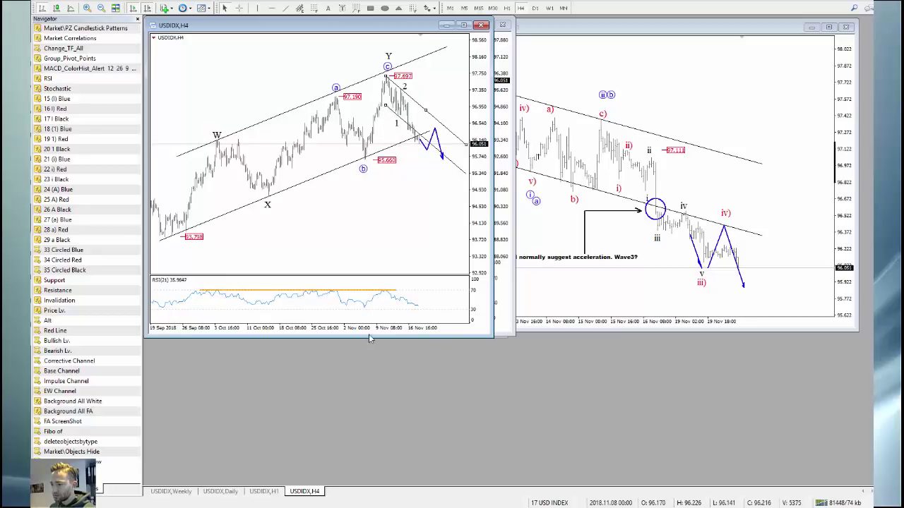
# Step: Delete the rising channel that encloses the W-X-Y advance on the H4 chart
pyautogui.press('+')
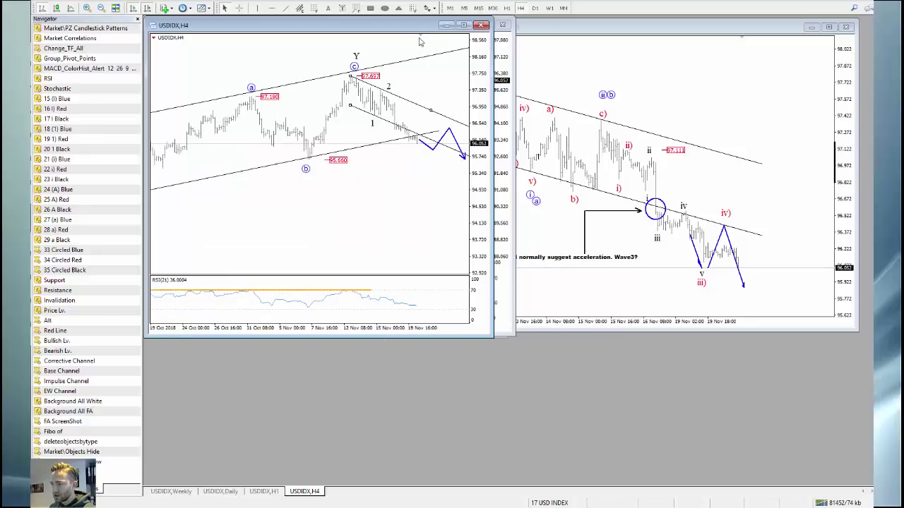
pyautogui.moveTo(420, 37); pyautogui.dragTo(392, 37)
pyautogui.moveTo(486, 208); pyautogui.dragTo(484, 134)
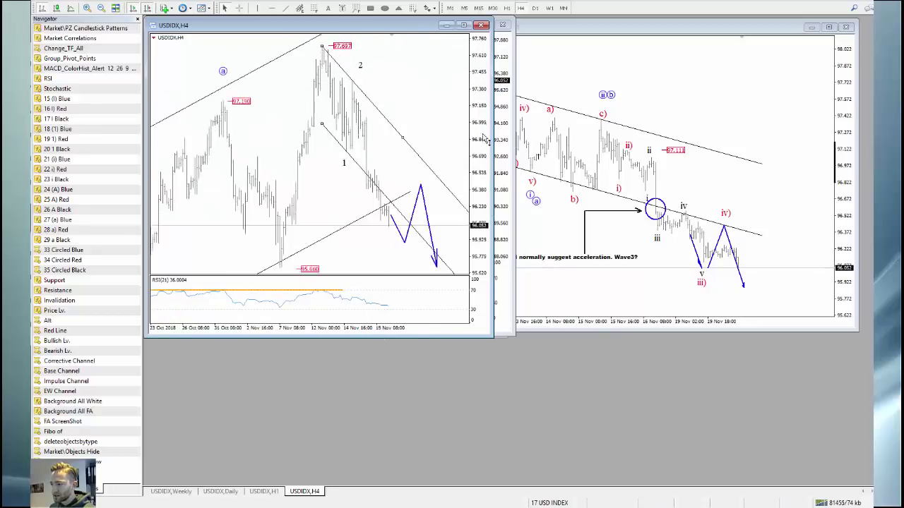
pyautogui.rightClick(405, 192)
pyautogui.click(423, 228)
# Step: Shift the descending channel slightly to fit the wave 1 and 2 swings, and deselect it
pyautogui.moveTo(480, 170); pyautogui.dragTo(478, 219)
pyautogui.moveTo(403, 139); pyautogui.dragTo(401, 143)
pyautogui.doubleClick(401, 143)
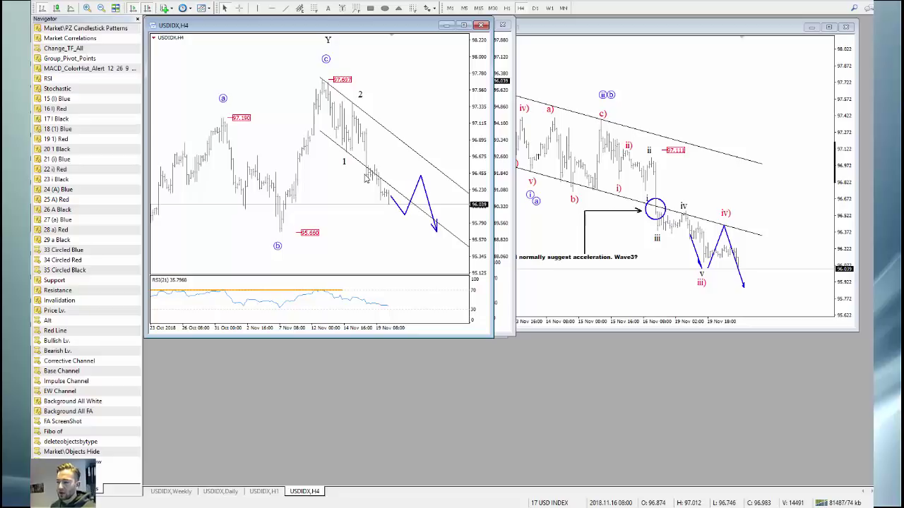
# Step: Trace the decline from 97.697, sketch a zigzag inside a falling channel with a rebound arrow beside it, and clear the sketches
pyautogui.moveTo(322, 86)
pyautogui.mouseDown()
pyautogui.moveTo(343, 151)
pyautogui.moveTo(351, 113)
pyautogui.moveTo(379, 182)
pyautogui.mouseUp()
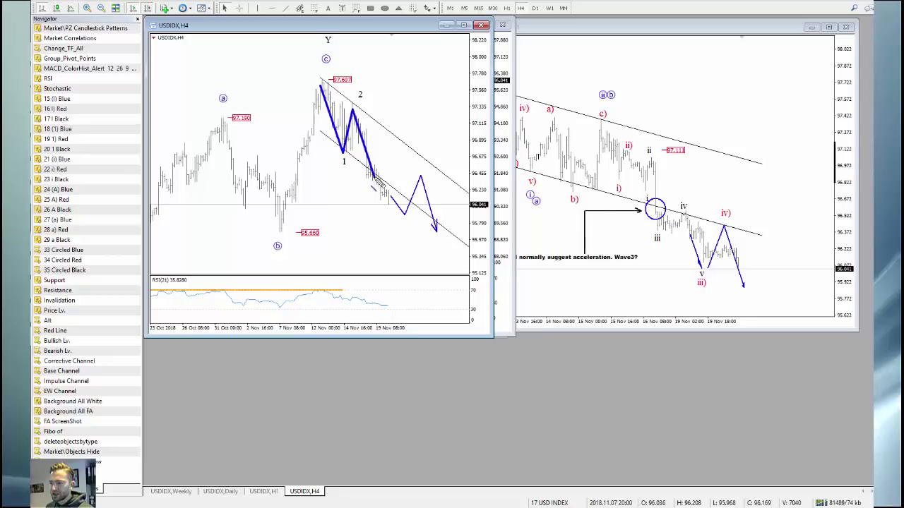
pyautogui.press('Escape')
pyautogui.moveTo(388, 48)
pyautogui.mouseDown()
pyautogui.moveTo(397, 91)
pyautogui.moveTo(418, 57)
pyautogui.moveTo(428, 106)
pyautogui.mouseUp()
pyautogui.moveTo(387, 43)
pyautogui.mouseDown()
pyautogui.moveTo(431, 71)
pyautogui.moveTo(449, 70)
pyautogui.mouseUp()
pyautogui.moveTo(426, 106); pyautogui.dragTo(436, 113)
pyautogui.moveTo(420, 67); pyautogui.dragTo(432, 103)
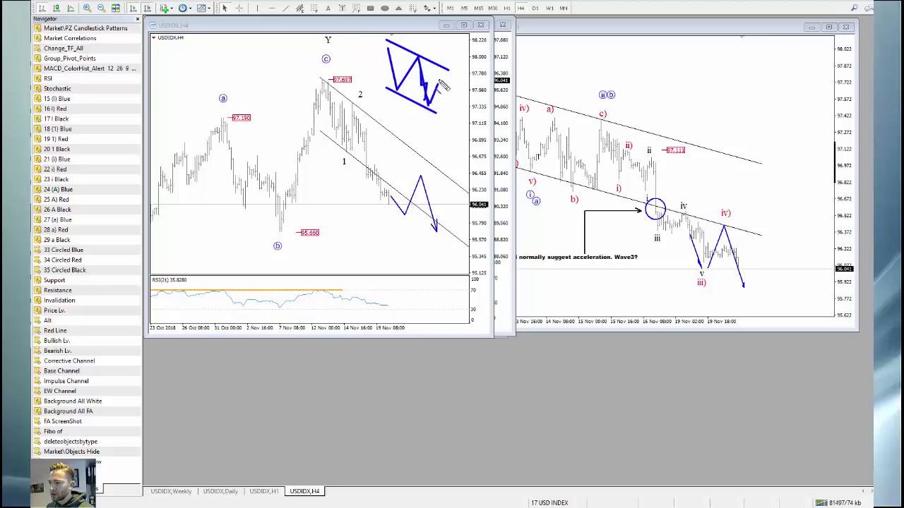
pyautogui.moveTo(437, 76)
pyautogui.mouseDown()
pyautogui.moveTo(450, 72)
pyautogui.moveTo(449, 89)
pyautogui.mouseUp()
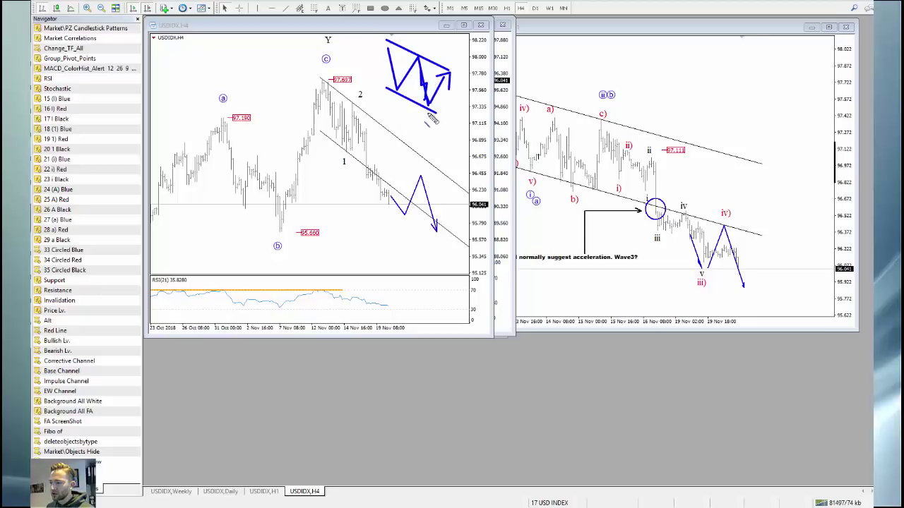
pyautogui.press('Escape')
# Step: Sketch a decline breaking below a falling channel, mark the breakout, add a continuation arrow, and clear the sketch
pyautogui.moveTo(391, 55)
pyautogui.mouseDown()
pyautogui.moveTo(400, 85)
pyautogui.moveTo(417, 65)
pyautogui.moveTo(421, 122)
pyautogui.mouseUp()
pyautogui.moveTo(387, 47); pyautogui.dragTo(439, 79)
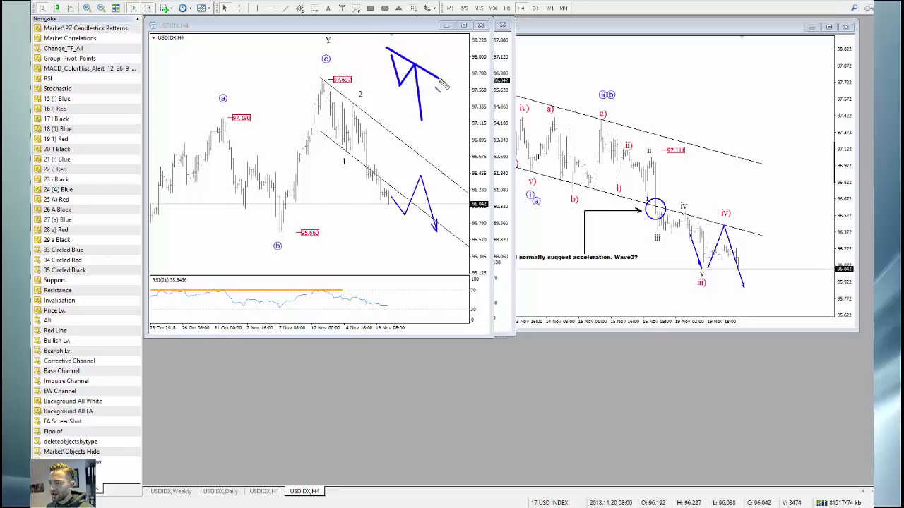
pyautogui.moveTo(382, 79); pyautogui.dragTo(430, 100)
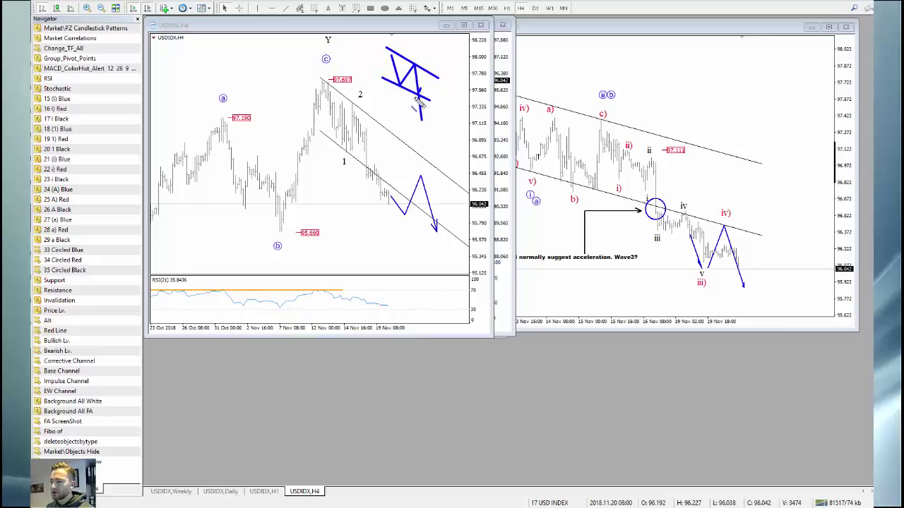
pyautogui.moveTo(424, 120)
pyautogui.mouseDown()
pyautogui.moveTo(433, 106)
pyautogui.moveTo(444, 128)
pyautogui.mouseUp()
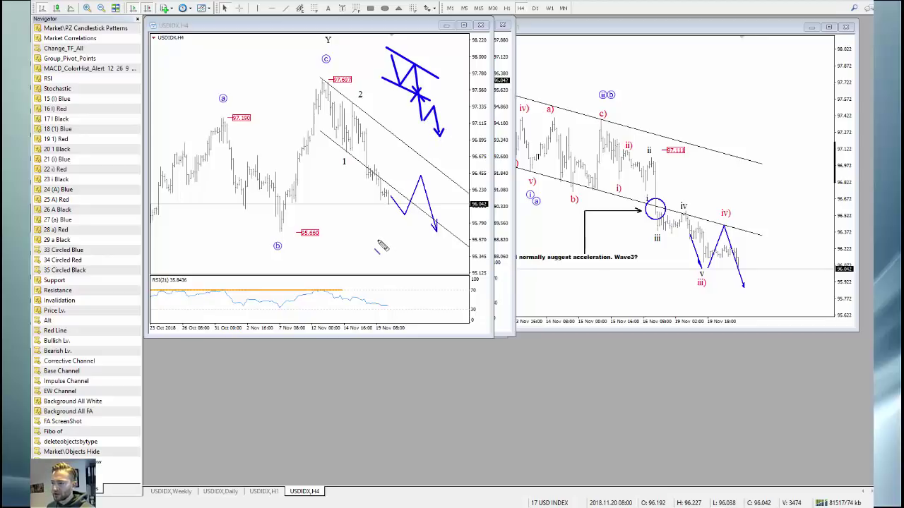
pyautogui.press('Escape')
pyautogui.click(327, 330)
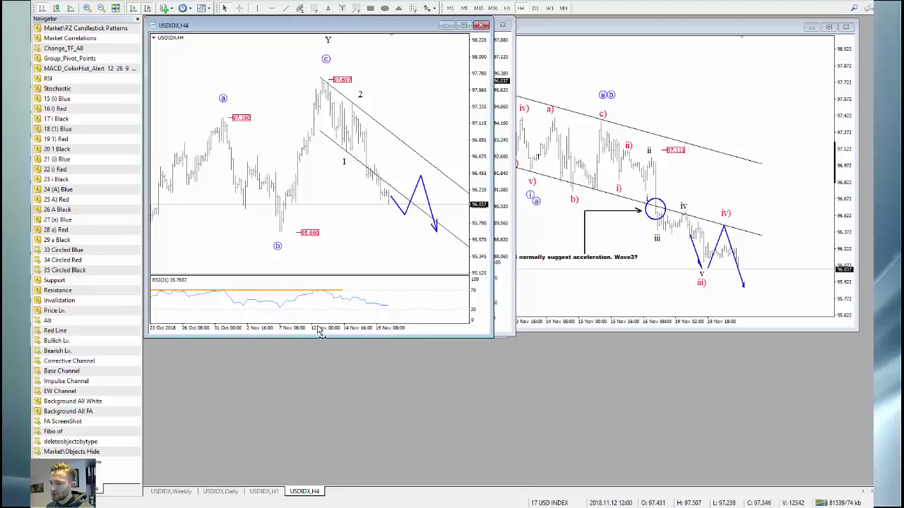
# Step: Sketch freehand over the advance from the late September low to the latest price, and clear the sketch
pyautogui.moveTo(318, 330); pyautogui.dragTo(308, 329)
pyautogui.hotkey('ctrl', 'shift', 'd')
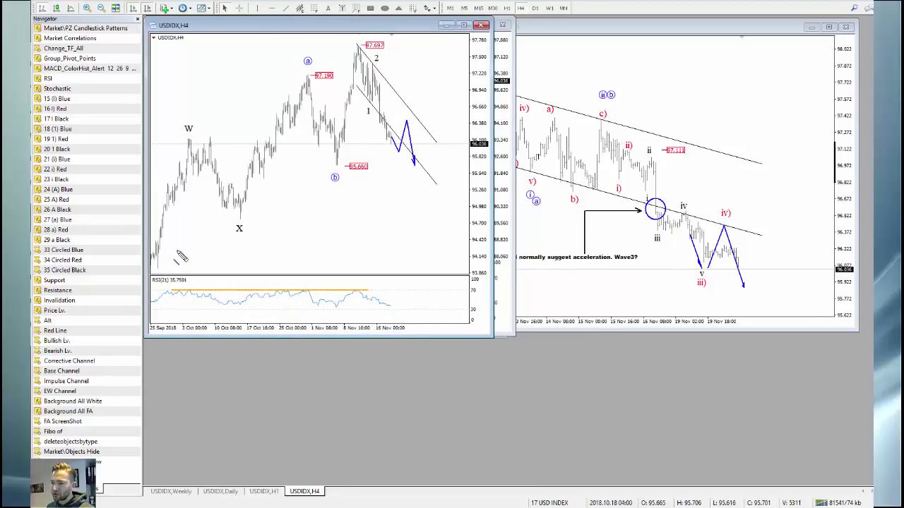
pyautogui.moveTo(162, 264); pyautogui.dragTo(416, 125)
pyautogui.press('Escape')
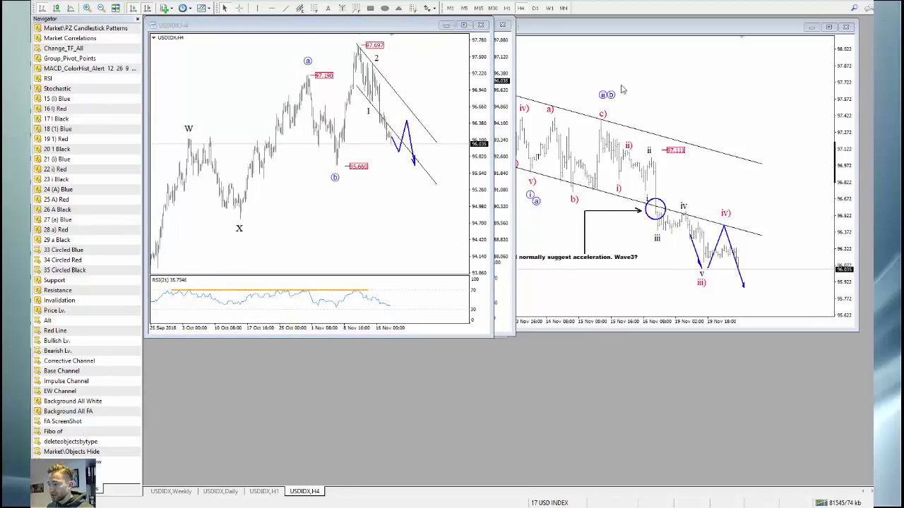
# Step: Bring up the USDIDX daily chart, mark the support area around waves A) and C), and clear the mark
pyautogui.click(616, 31)
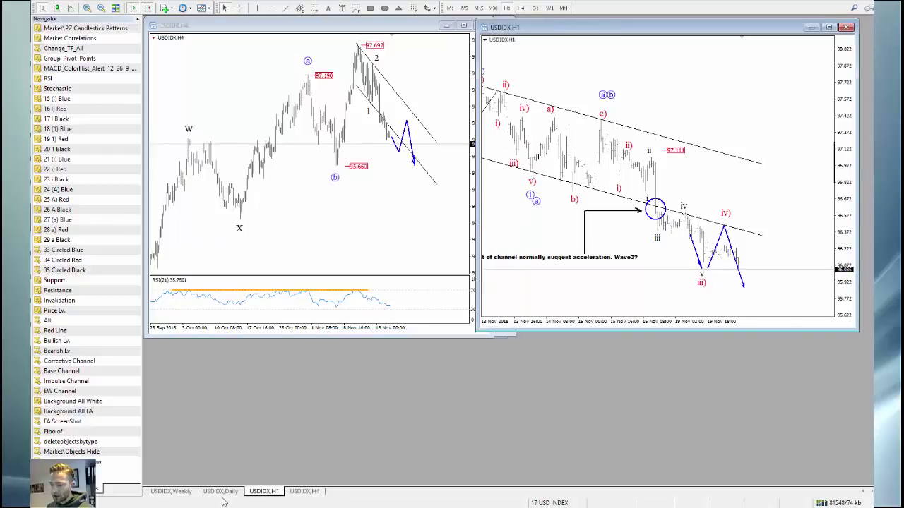
pyautogui.click(221, 494)
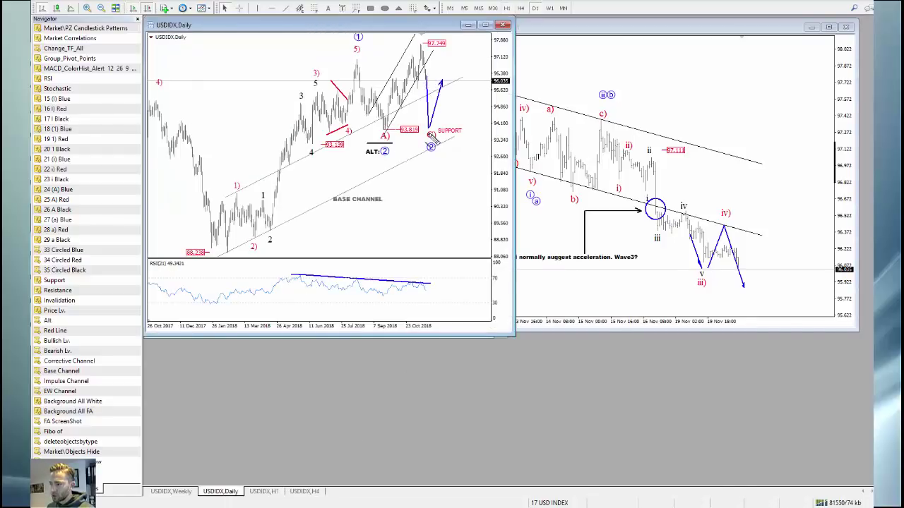
pyautogui.moveTo(391, 114); pyautogui.dragTo(474, 110)
pyautogui.press('Escape')
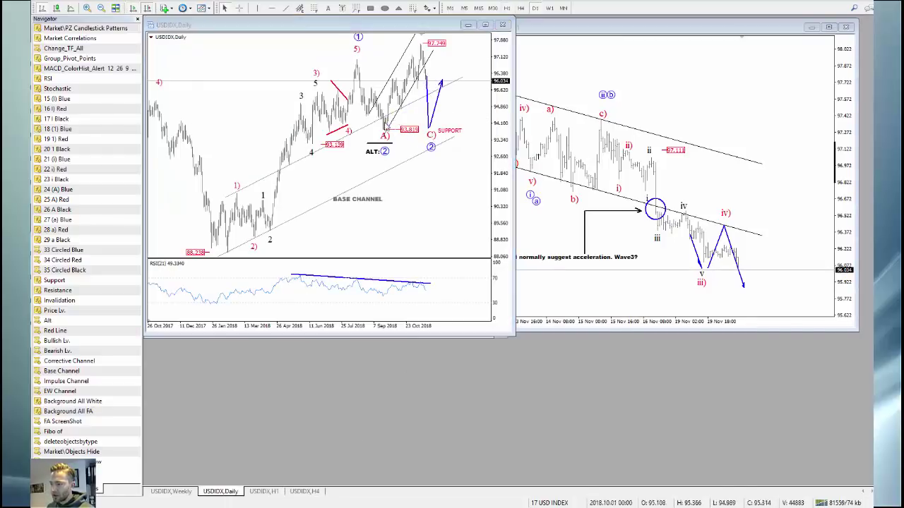
pyautogui.middleClick(424, 120)
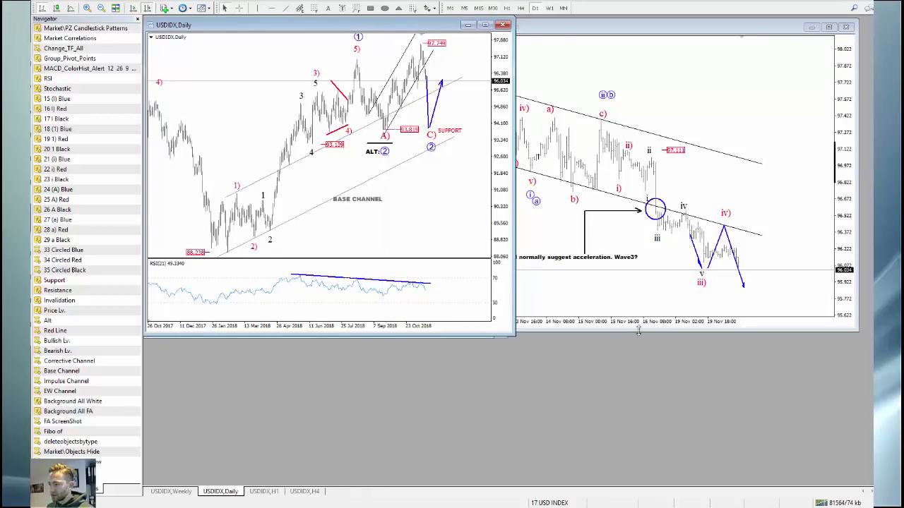
# Step: Maximize the USDIDX H1 chart and delete the old blue projection lines around waves v and iv)
pyautogui.doubleClick(650, 30)
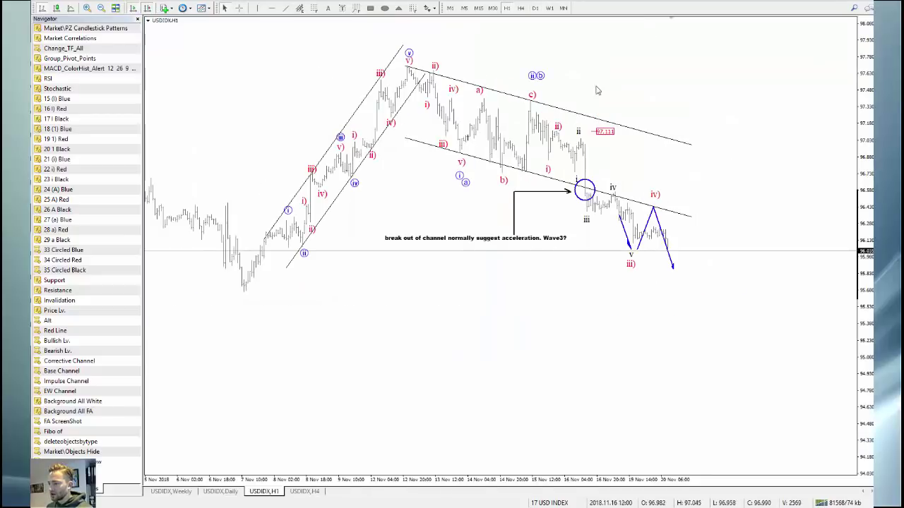
pyautogui.moveTo(856, 339)
pyautogui.mouseDown()
pyautogui.moveTo(854, 281)
pyautogui.moveTo(857, 364)
pyautogui.moveTo(864, 313)
pyautogui.moveTo(863, 349)
pyautogui.mouseUp()
pyautogui.moveTo(593, 204); pyautogui.dragTo(627, 240)
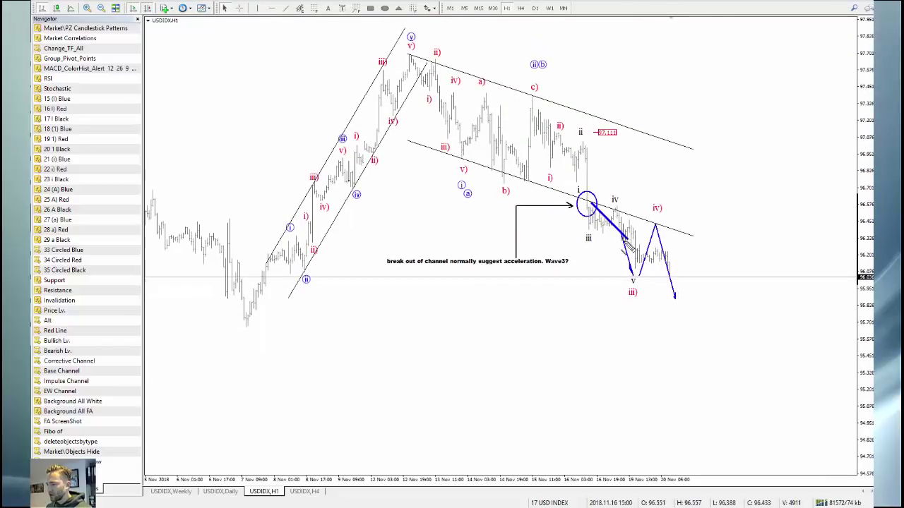
pyautogui.press('BackSpace')
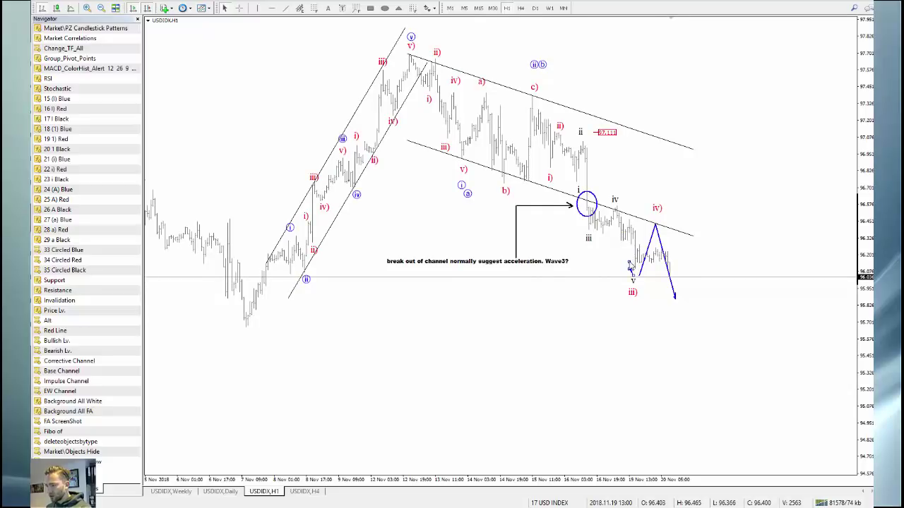
pyautogui.press('BackSpace')
pyautogui.press('BackSpace')
# Step: Draw a blue projection dipping to about 95.9, rebounding to 96.3 and falling to 95.6, and move labels v and iii) beneath its dip
pyautogui.moveTo(634, 281); pyautogui.dragTo(750, 342)
pyautogui.doubleClick(632, 293)
pyautogui.doubleClick(674, 296)
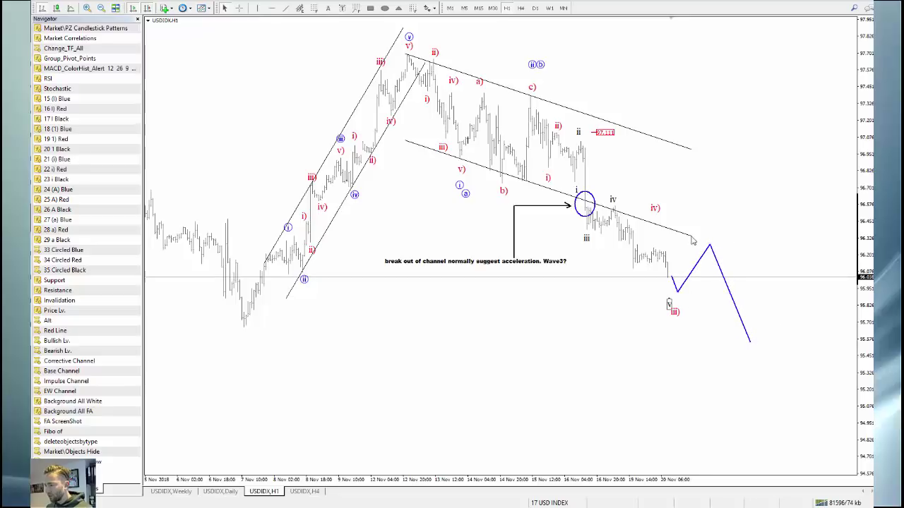
# Step: Extend the falling channel beyond the projected rebound and align labels v and iv) with the projection's dip and peak
pyautogui.moveTo(691, 149); pyautogui.dragTo(784, 186)
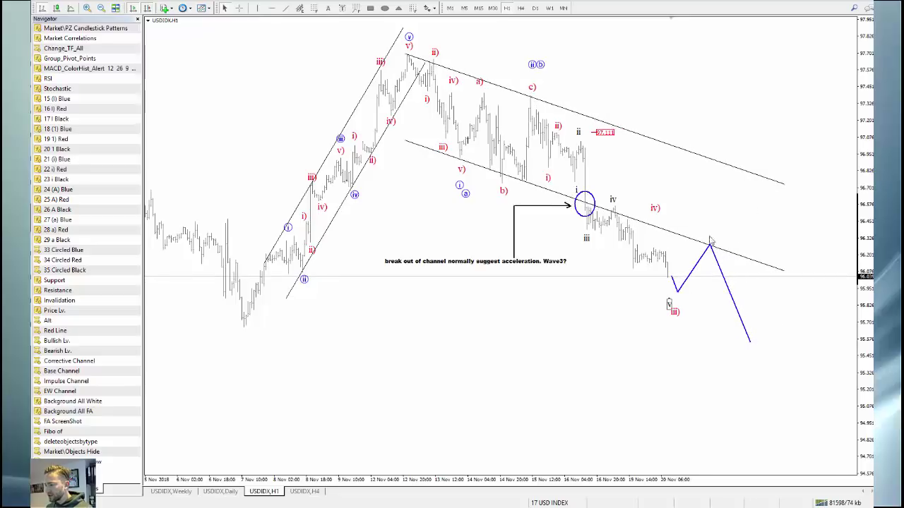
pyautogui.moveTo(669, 303); pyautogui.dragTo(678, 298)
pyautogui.moveTo(659, 213); pyautogui.dragTo(719, 236)
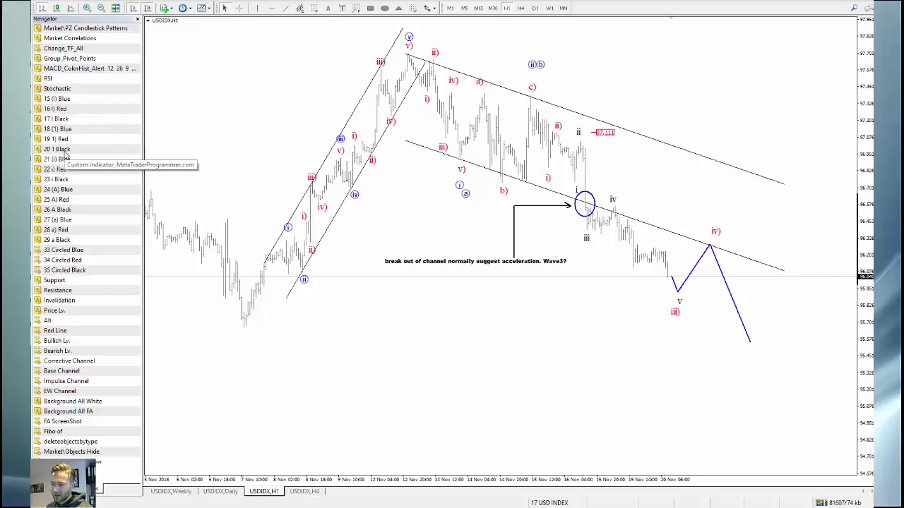
# Step: Add the 18 (1) Blue wave labels with font size 10, marking circled subwaves 1 to 5 along the last decline
pyautogui.doubleClick(66, 129)
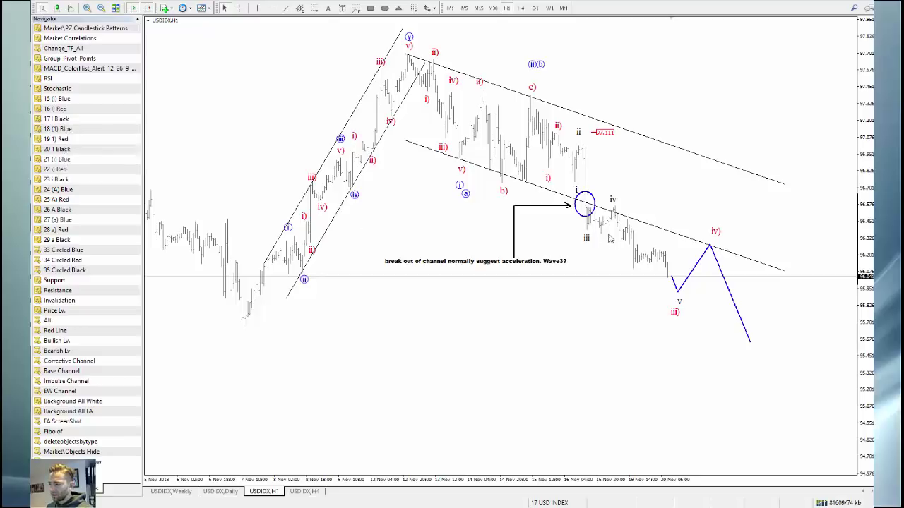
pyautogui.scroll(-5, 456, 223)
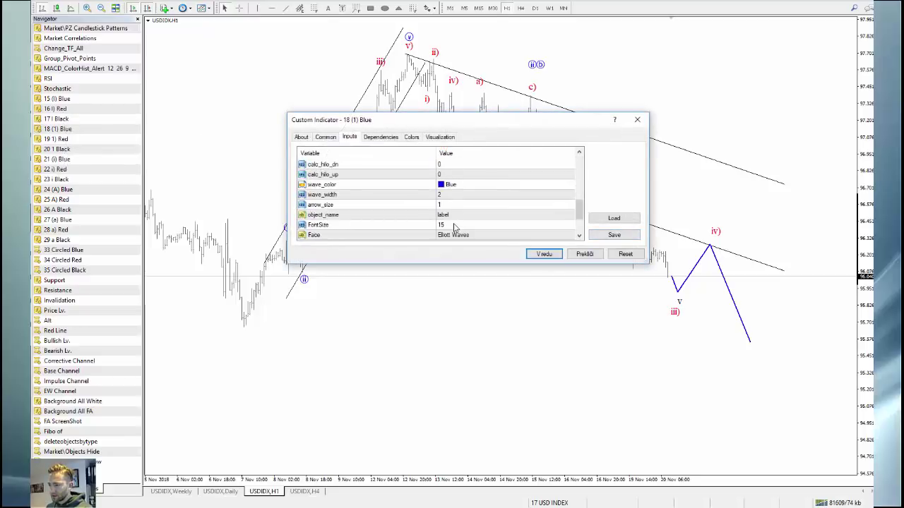
pyautogui.doubleClick(454, 224)
pyautogui.write('10')
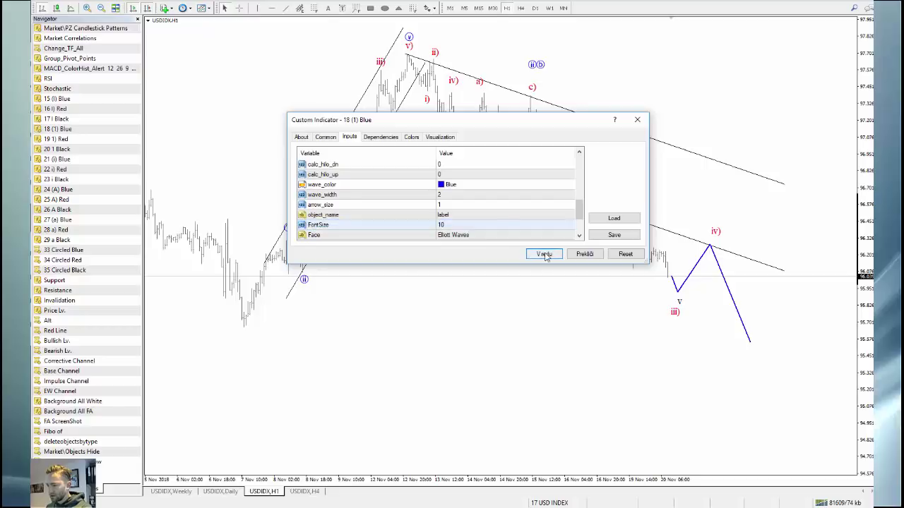
pyautogui.click(543, 254)
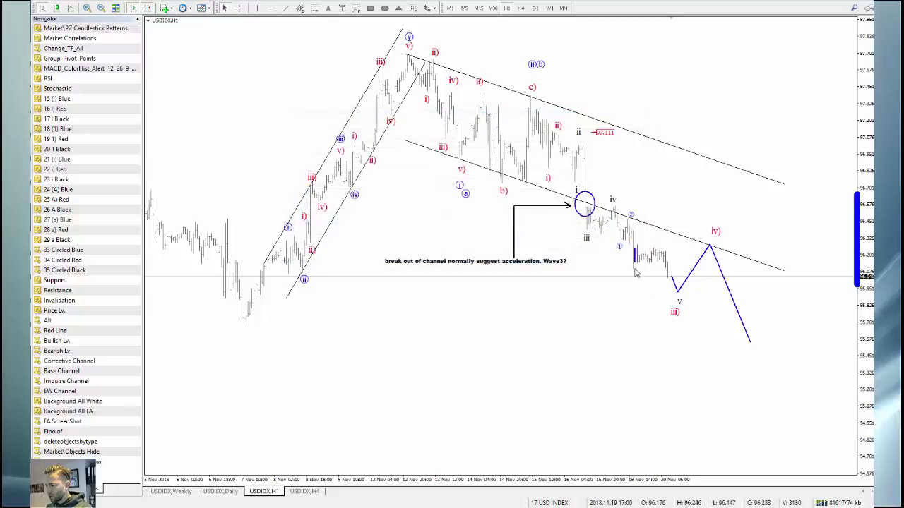
# Step: Move the v label beneath circled subwave 5 and delete the two red lines along the last decline
pyautogui.doubleClick(681, 300)
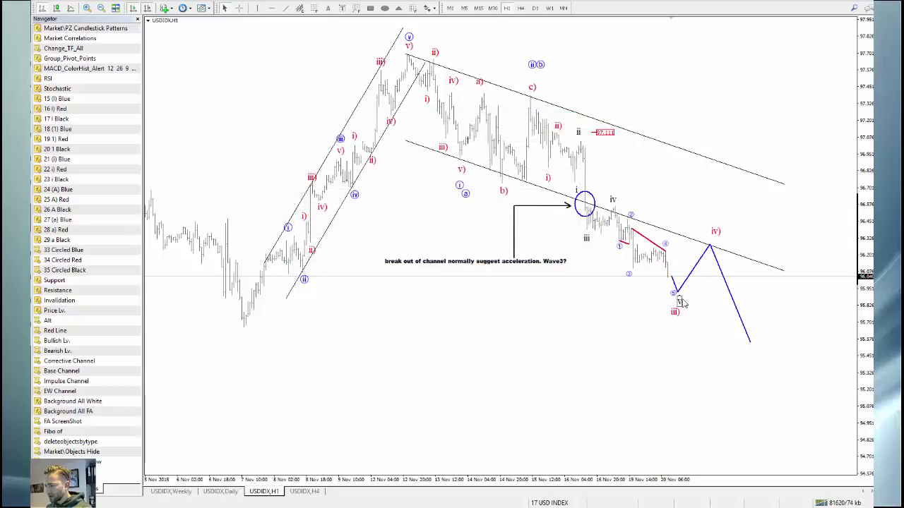
pyautogui.doubleClick(642, 237)
pyautogui.doubleClick(628, 247)
pyautogui.press('Delete')
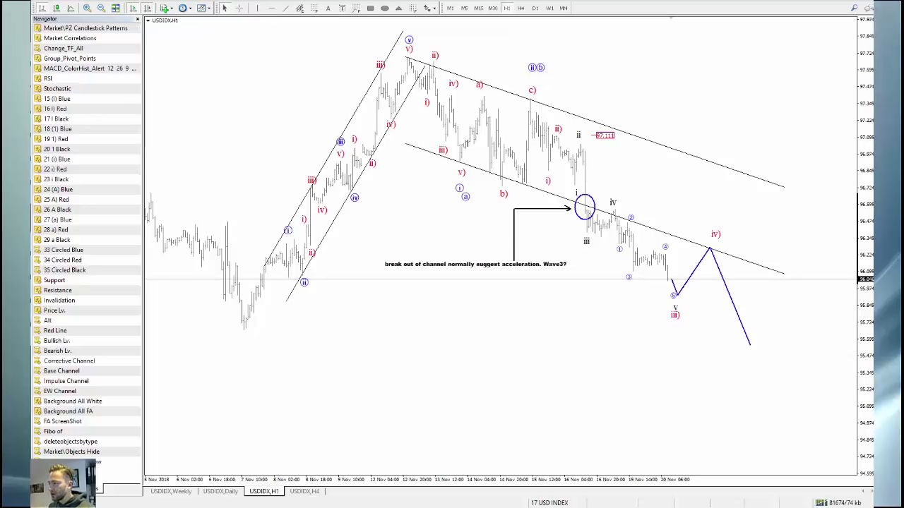
# Step: Switch to the 11 EURUSD chart profile and compress the H1 chart's price scale so the full projection fits
pyautogui.click(867, 5)
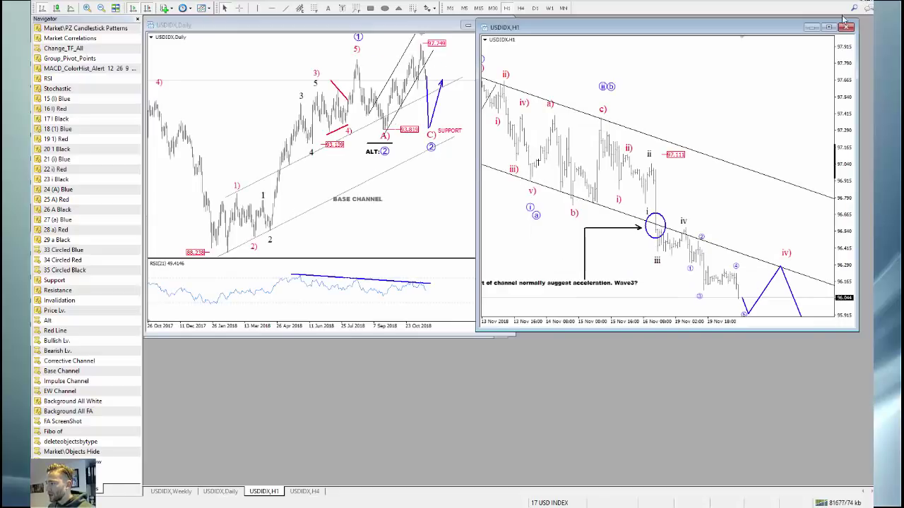
pyautogui.click(556, 490)
pyautogui.click(607, 167)
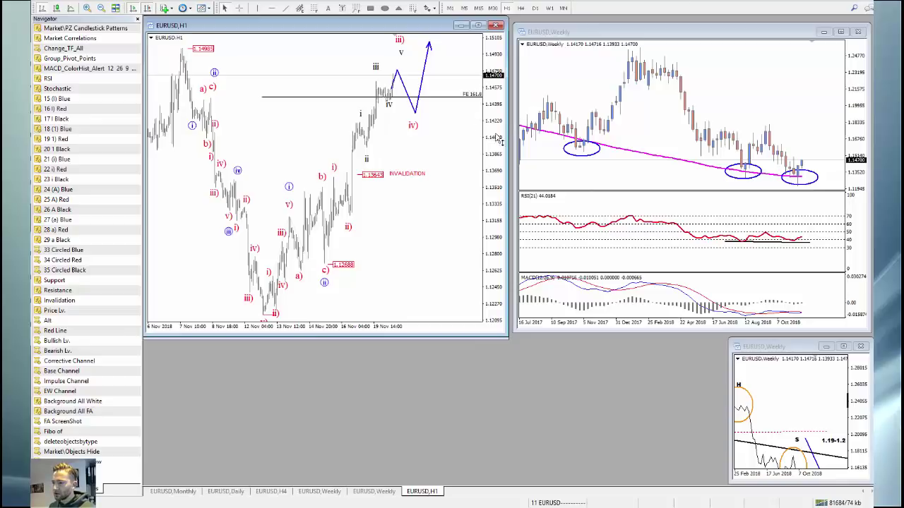
pyautogui.moveTo(496, 138); pyautogui.dragTo(496, 164)
pyautogui.middleClick(454, 112)
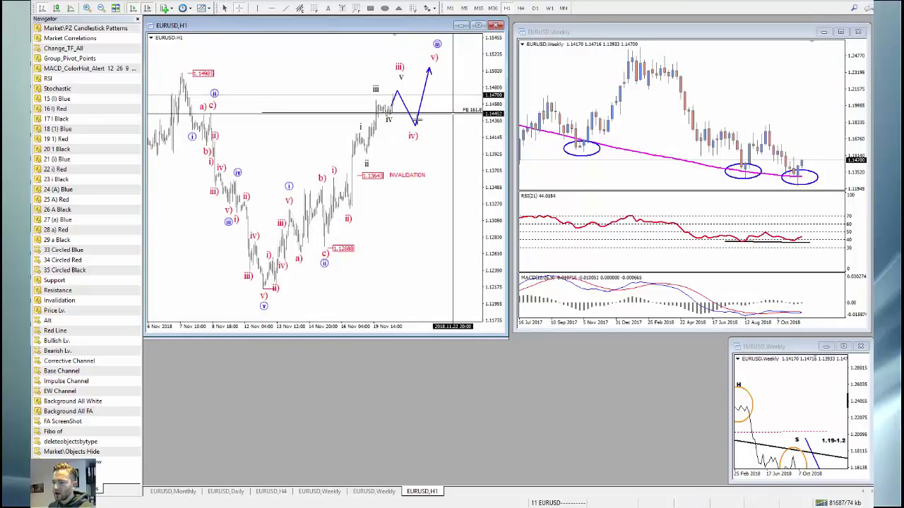
pyautogui.middleClick(253, 73)
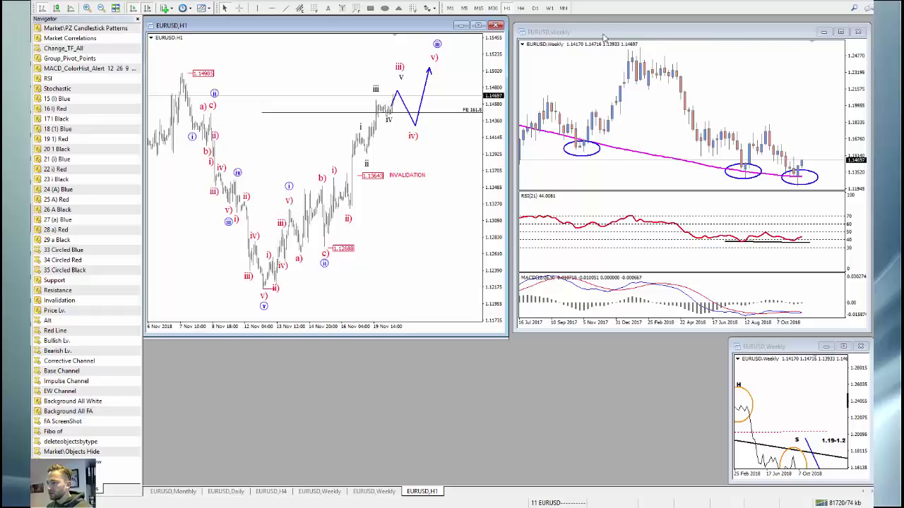
# Step: Mark the circled lows along the magenta average on the EURUSD weekly chart with temporary pen strokes, and clear them
pyautogui.moveTo(589, 160); pyautogui.dragTo(603, 172)
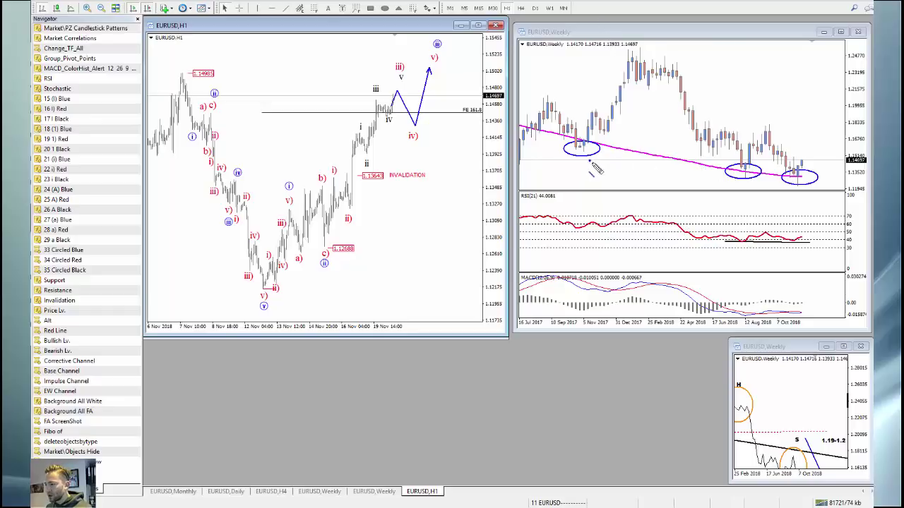
pyautogui.moveTo(751, 177); pyautogui.dragTo(831, 178)
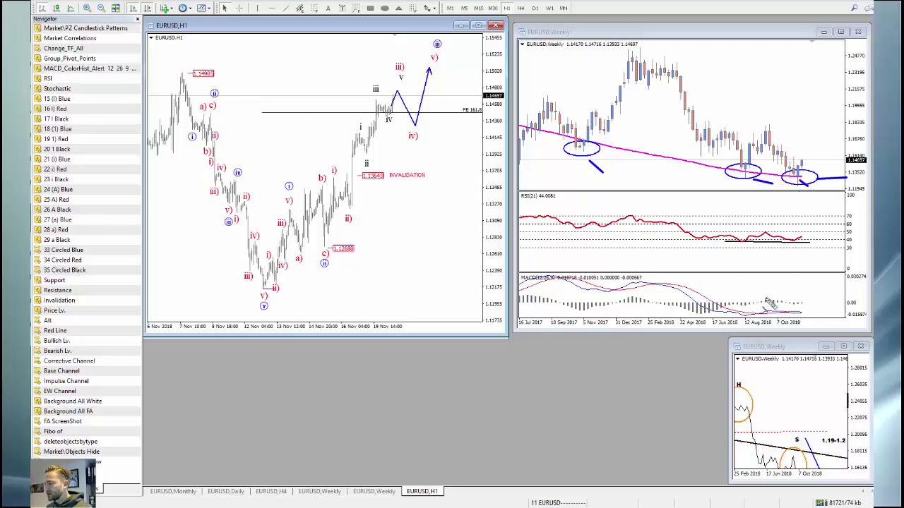
pyautogui.moveTo(799, 179)
pyautogui.mouseDown()
pyautogui.moveTo(808, 185)
pyautogui.moveTo(812, 139)
pyautogui.mouseUp()
pyautogui.press('e')
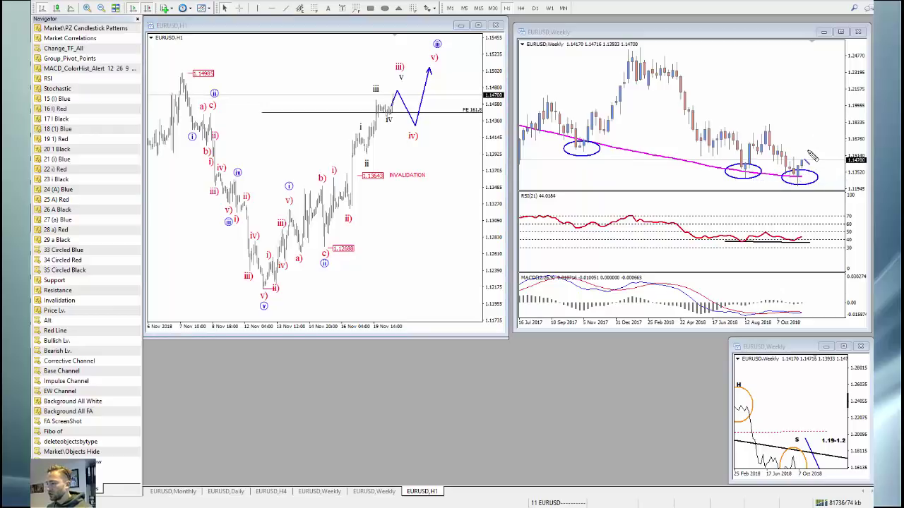
# Step: Extend the black support line beneath the weekly RSI slightly past the latest bar
pyautogui.doubleClick(806, 244)
pyautogui.moveTo(807, 243); pyautogui.dragTo(813, 242)
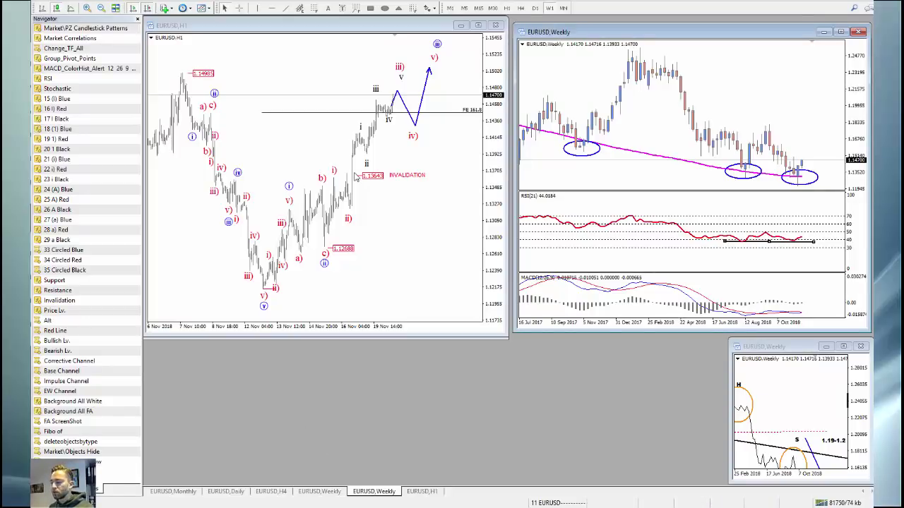
# Step: Sketch a temporary dip and renewed rise after the projected wave v) on the EURUSD H1 chart, and clear it
pyautogui.moveTo(418, 135); pyautogui.dragTo(427, 147)
pyautogui.moveTo(443, 67)
pyautogui.mouseDown()
pyautogui.moveTo(454, 106)
pyautogui.moveTo(476, 46)
pyautogui.moveTo(483, 58)
pyautogui.mouseUp()
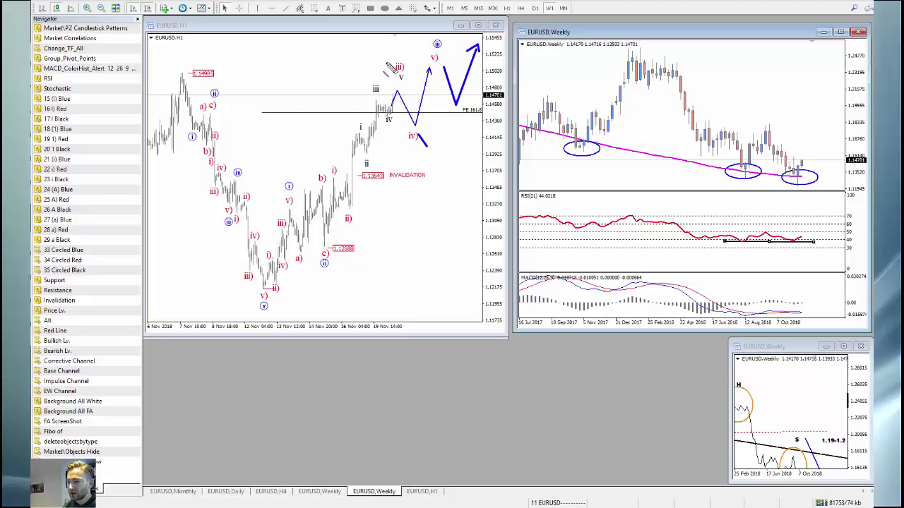
pyautogui.press('Escape')
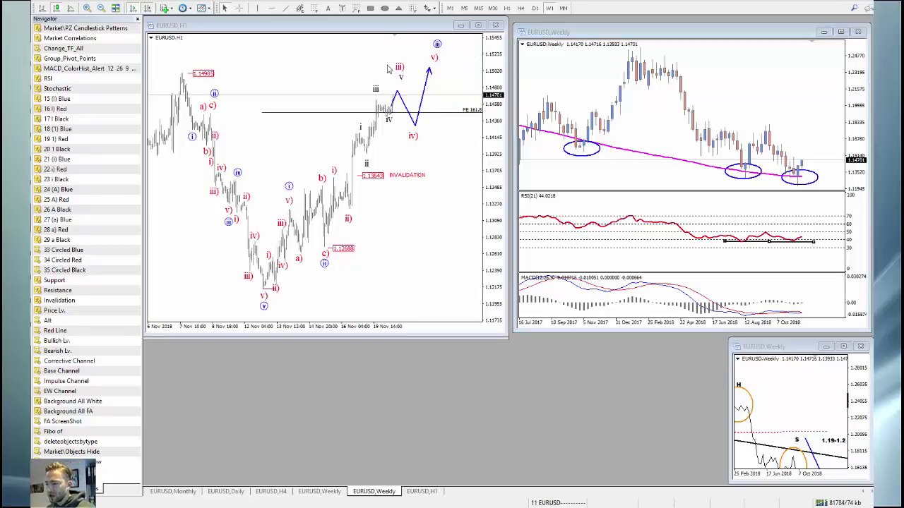
# Step: On the EURUSD H4 chart, compress the price scale and realign the falling channel's upper line with the X and second circled b peaks
pyautogui.click(271, 493)
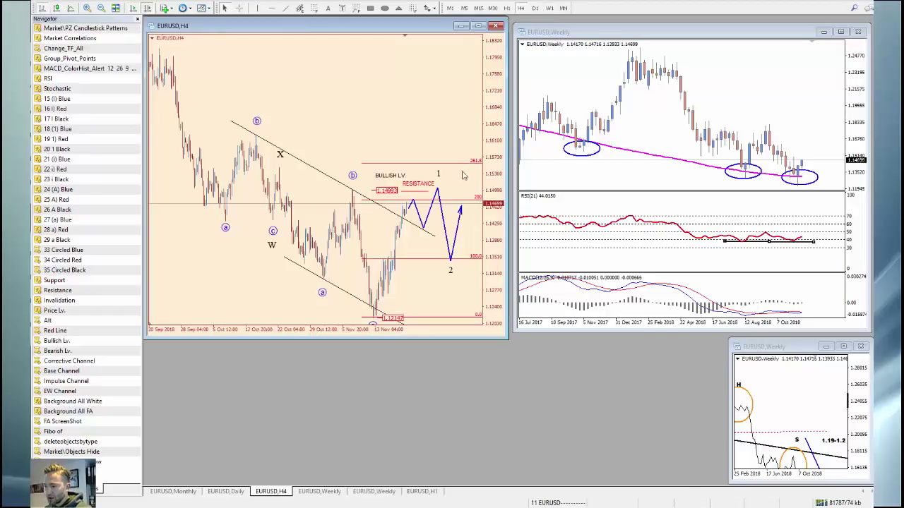
pyautogui.moveTo(407, 214); pyautogui.dragTo(413, 225)
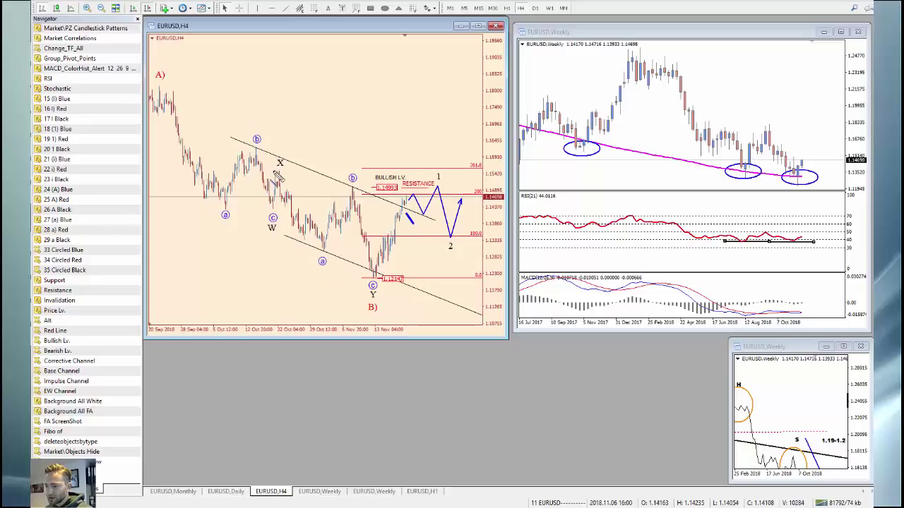
pyautogui.doubleClick(347, 260)
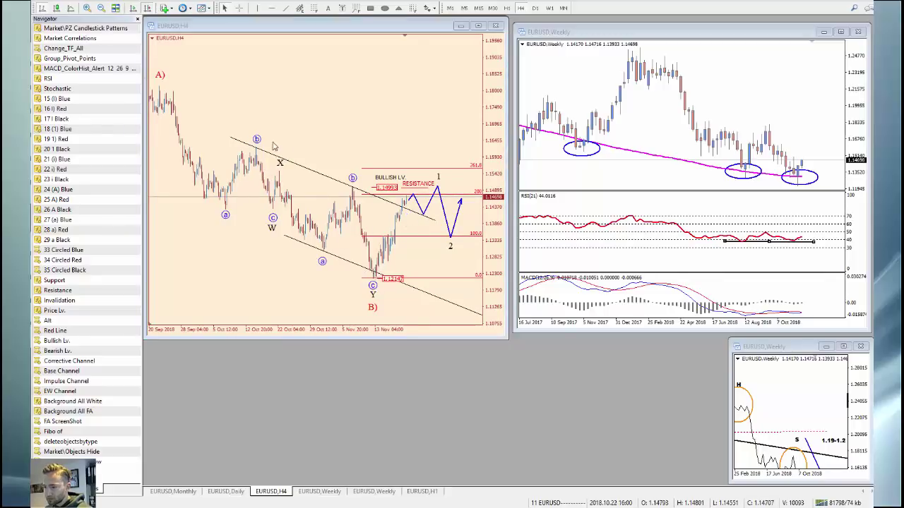
pyautogui.moveTo(230, 137); pyautogui.dragTo(263, 161)
pyautogui.moveTo(435, 219); pyautogui.dragTo(420, 209)
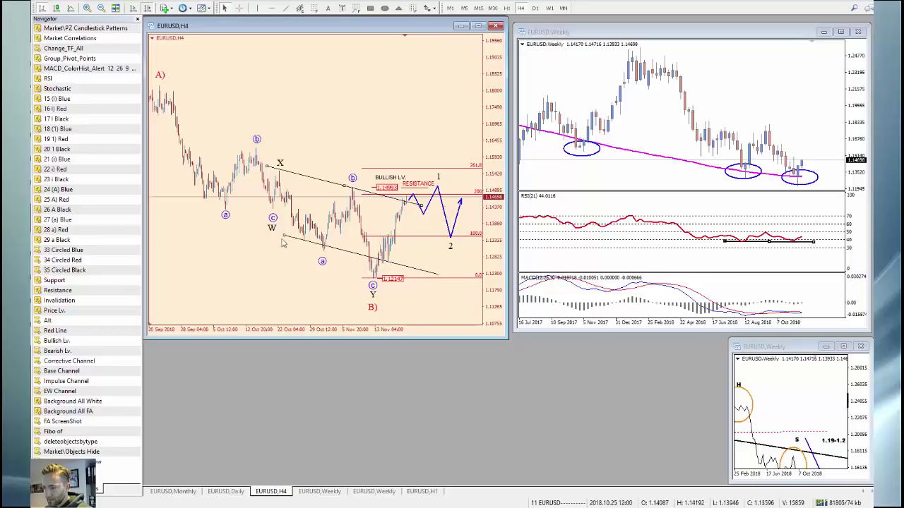
# Step: Point out the X and circled b peaks touching the H4 channel with temporary pen strokes, and clear them
pyautogui.moveTo(300, 147); pyautogui.dragTo(286, 164)
pyautogui.moveTo(373, 167); pyautogui.dragTo(358, 187)
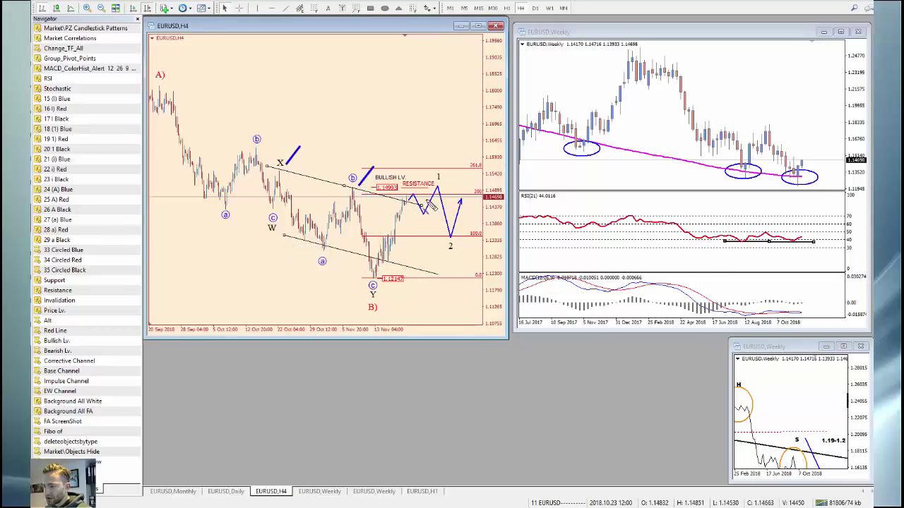
pyautogui.press('Escape')
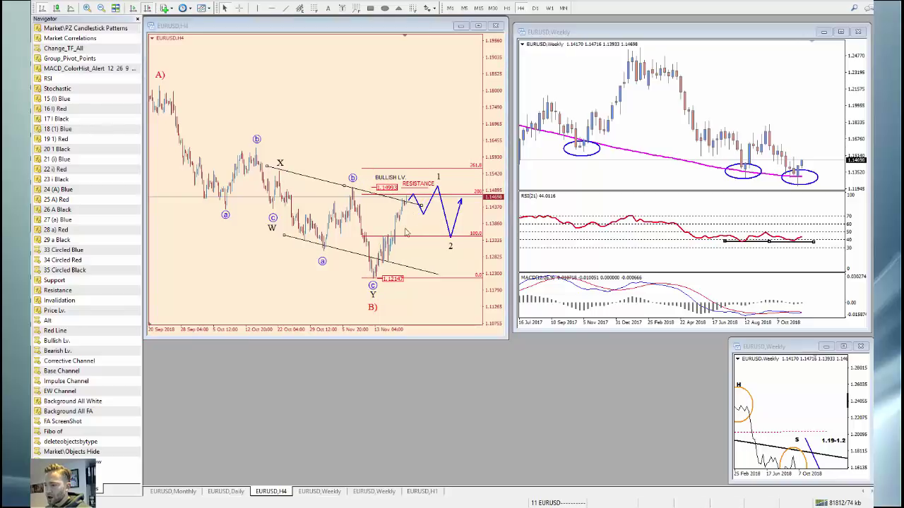
# Step: Compare the EURUSD H1 and H4 charts, temporarily marking the circled b peak on H4, and return to H1
pyautogui.click(422, 492)
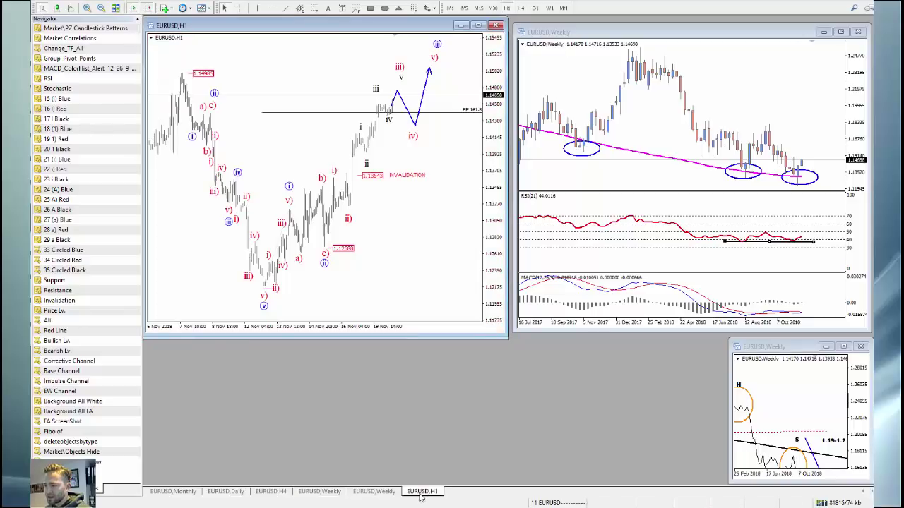
pyautogui.click(273, 492)
pyautogui.hotkey('ctrl', '2')
pyautogui.moveTo(351, 159); pyautogui.dragTo(353, 176)
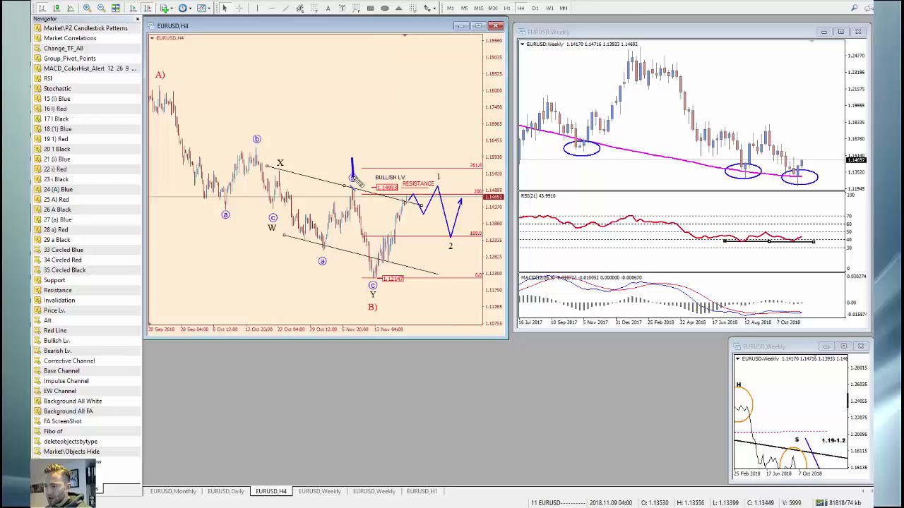
pyautogui.press('Escape')
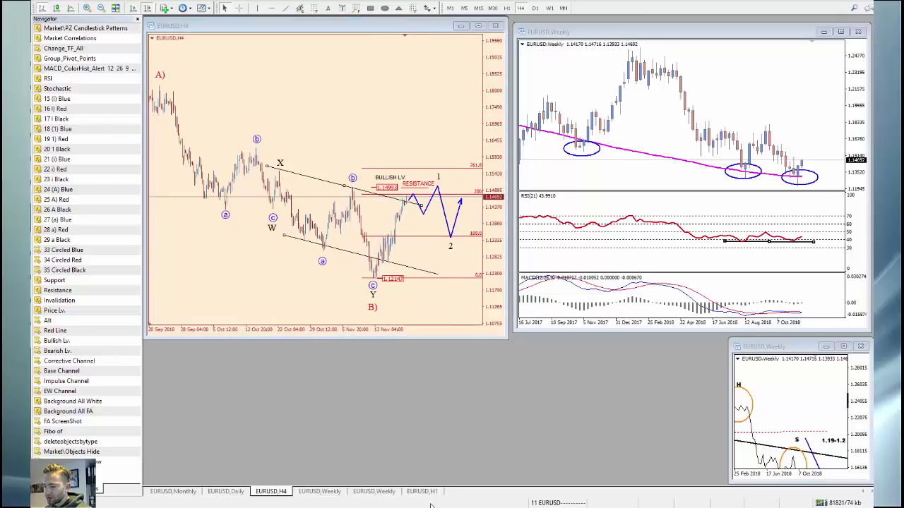
pyautogui.click(431, 490)
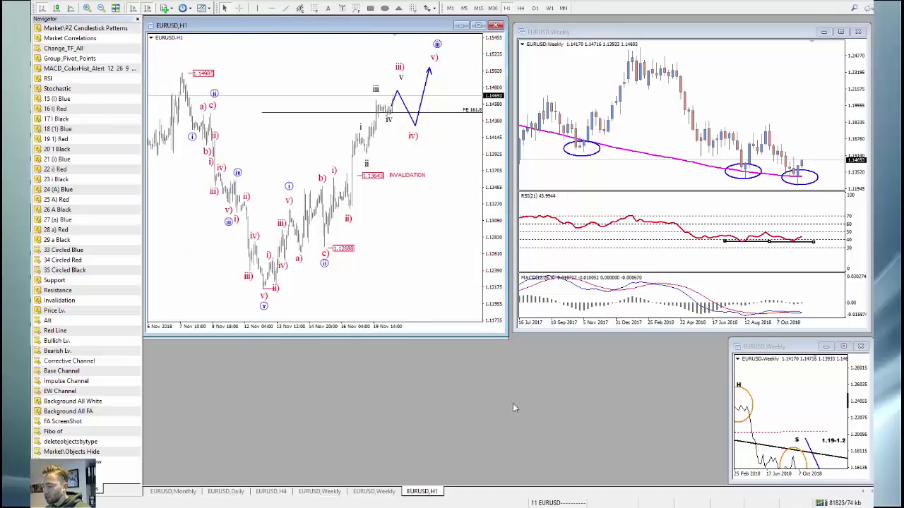
# Step: Switch to the 14 USDCAD chart profile and temporarily trace the H1 rise from wave 4 and the drop from wave 5
pyautogui.click(558, 503)
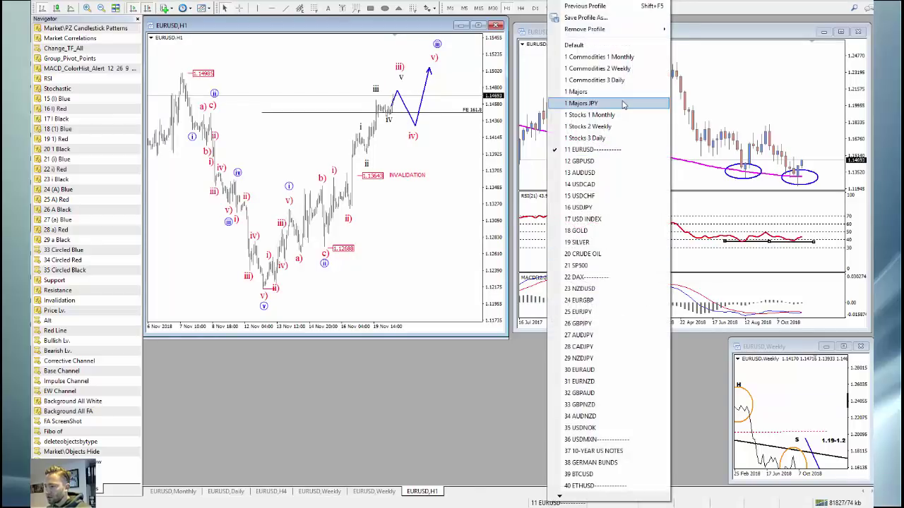
pyautogui.click(615, 183)
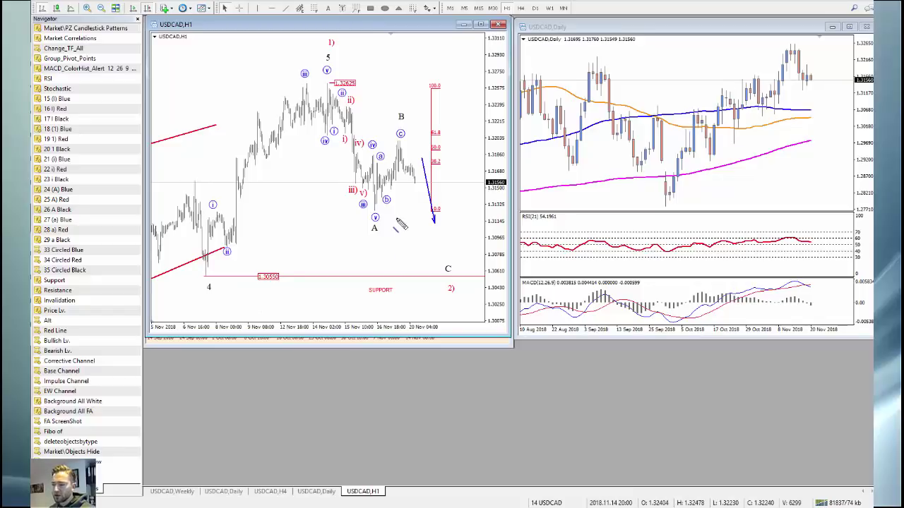
pyautogui.moveTo(210, 265)
pyautogui.mouseDown()
pyautogui.moveTo(330, 82)
pyautogui.moveTo(345, 139)
pyautogui.mouseUp()
pyautogui.press('Escape')
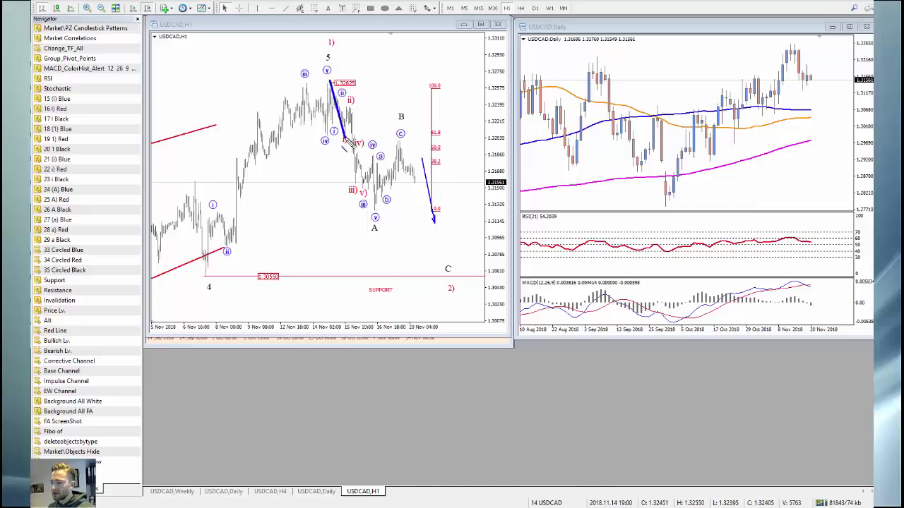
pyautogui.press('Escape')
# Step: Trace the USDCAD H1 five-wave decline to A and the a-b-c rebound to B with temporary pen strokes, and clear them
pyautogui.moveTo(327, 85)
pyautogui.mouseDown()
pyautogui.moveTo(330, 124)
pyautogui.moveTo(334, 97)
pyautogui.mouseUp()
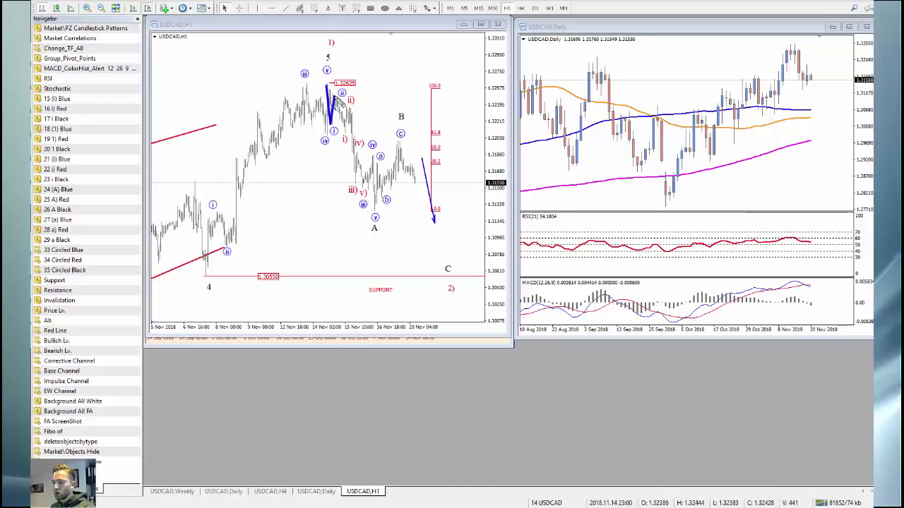
pyautogui.moveTo(339, 101); pyautogui.dragTo(344, 103)
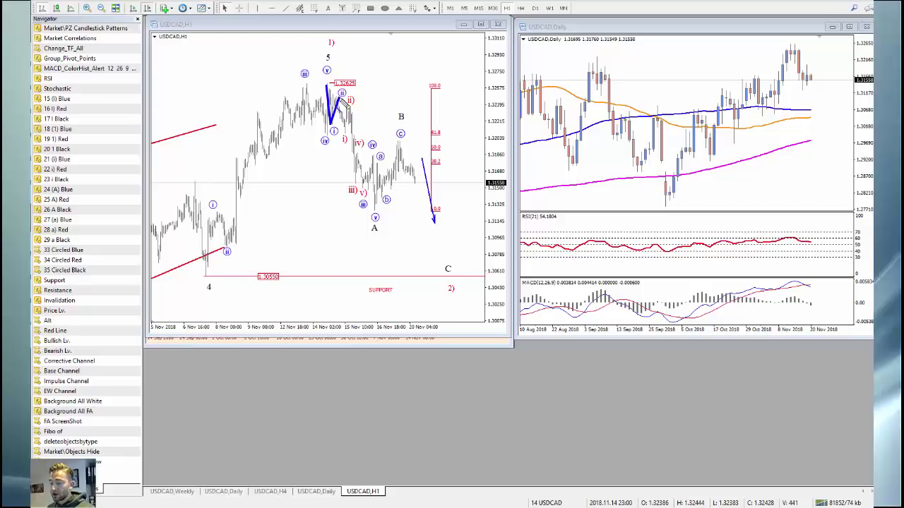
pyautogui.moveTo(345, 104)
pyautogui.mouseDown()
pyautogui.moveTo(336, 99)
pyautogui.moveTo(355, 169)
pyautogui.moveTo(362, 182)
pyautogui.moveTo(378, 161)
pyautogui.moveTo(384, 210)
pyautogui.mouseUp()
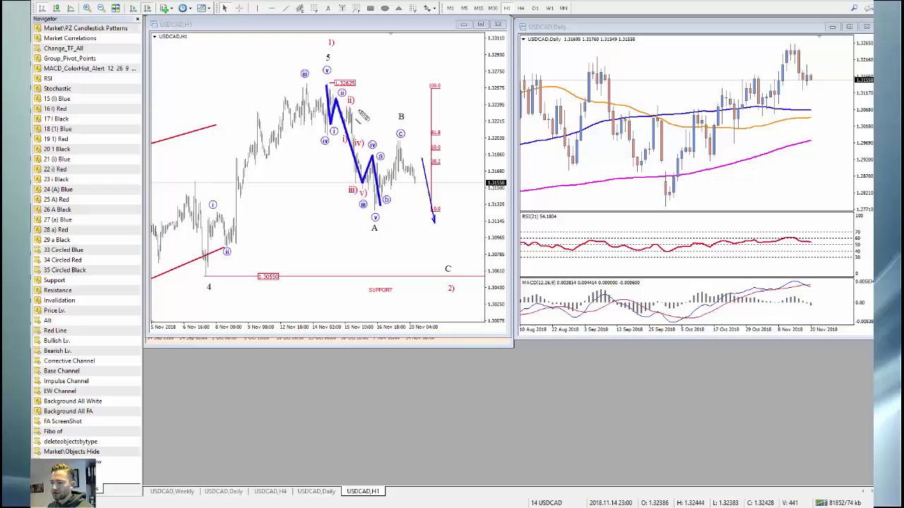
pyautogui.press('e')
pyautogui.moveTo(374, 208)
pyautogui.mouseDown()
pyautogui.moveTo(382, 175)
pyautogui.moveTo(388, 185)
pyautogui.moveTo(411, 135)
pyautogui.moveTo(410, 159)
pyautogui.mouseUp()
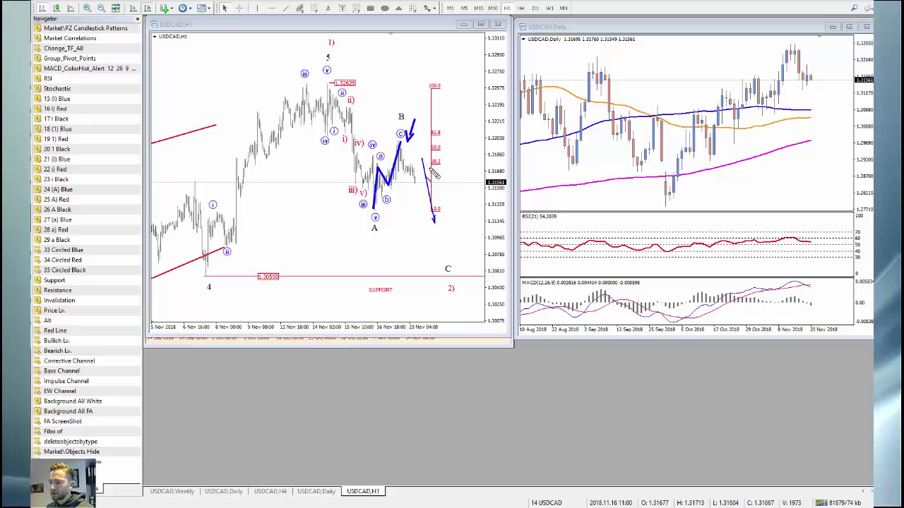
pyautogui.press('Escape')
# Step: Sketch a temporary rising channel around the A to B rebound, mark the 1.30550 support and wave 4 low, and clear the strokes
pyautogui.moveTo(370, 216)
pyautogui.mouseDown()
pyautogui.moveTo(430, 146)
pyautogui.moveTo(401, 135)
pyautogui.mouseUp()
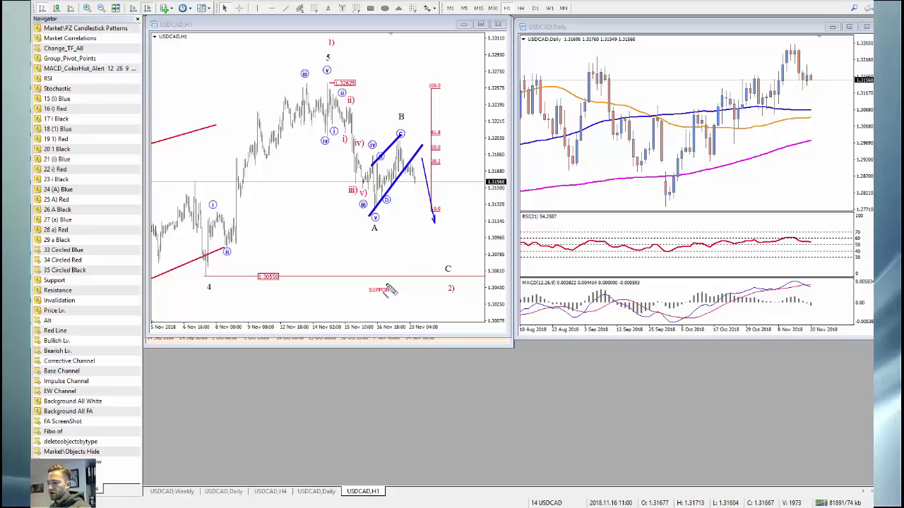
pyautogui.moveTo(290, 283); pyautogui.dragTo(308, 293)
pyautogui.moveTo(209, 309); pyautogui.dragTo(206, 300)
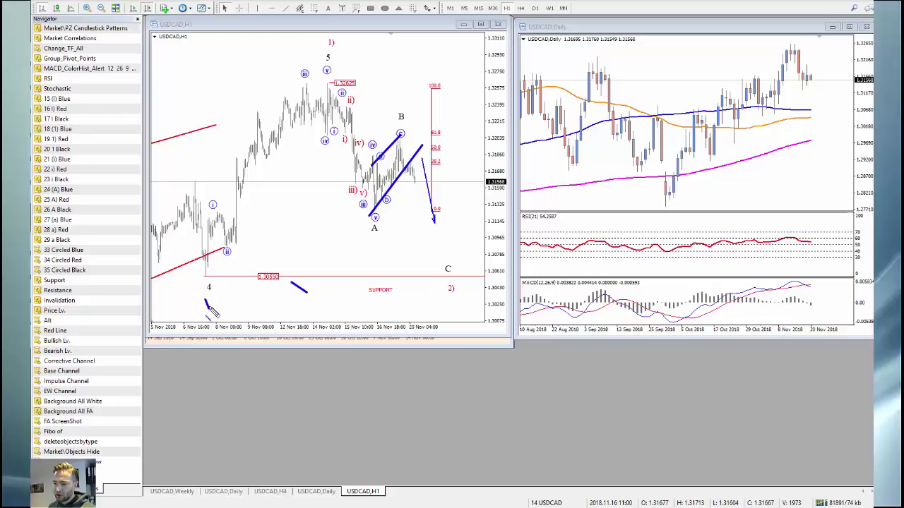
pyautogui.press('Escape')
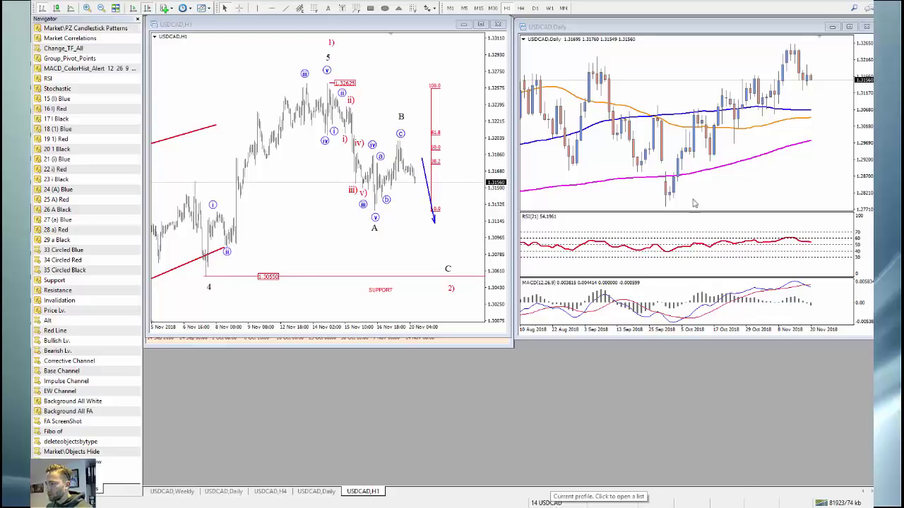
# Step: Temporarily mark the zone between the blue and orange averages on the USDCAD daily chart and read the blue moving average's value
pyautogui.moveTo(802, 106)
pyautogui.mouseDown()
pyautogui.moveTo(805, 124)
pyautogui.moveTo(817, 107)
pyautogui.moveTo(825, 123)
pyautogui.mouseUp()
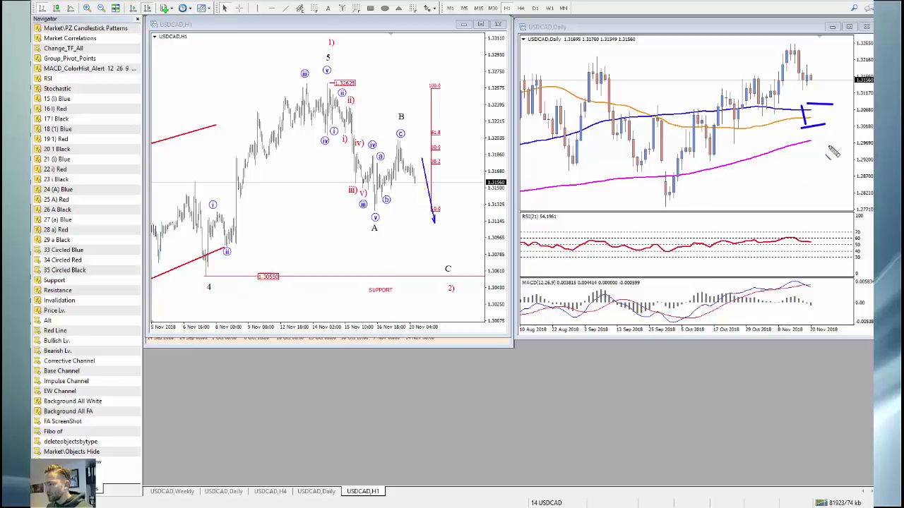
pyautogui.press('e')
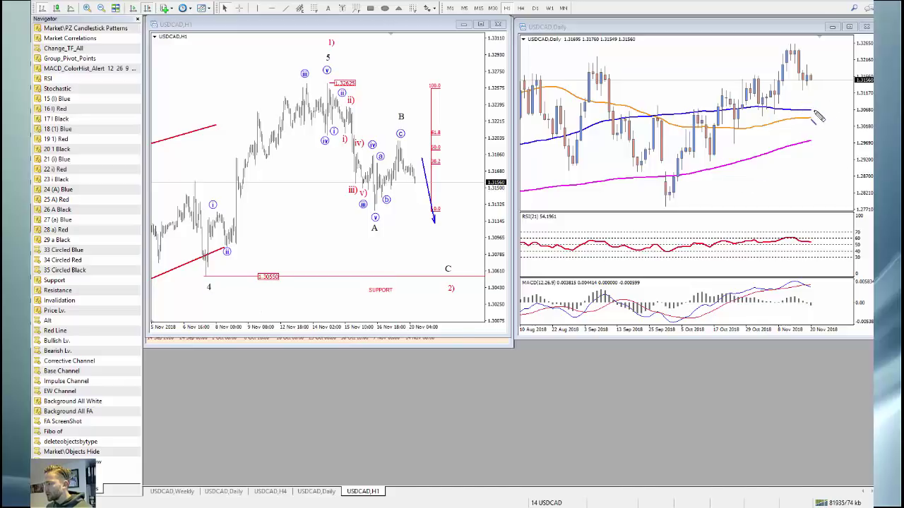
pyautogui.click(805, 112)
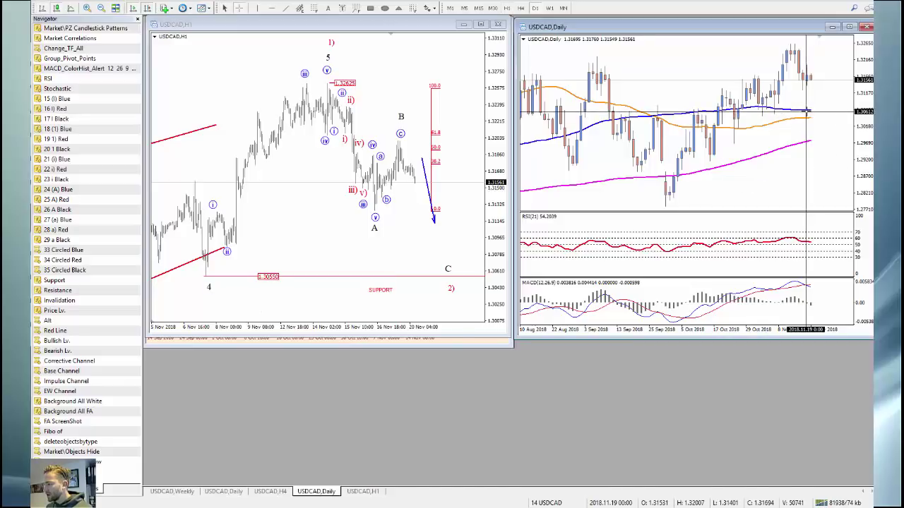
pyautogui.moveTo(803, 112)
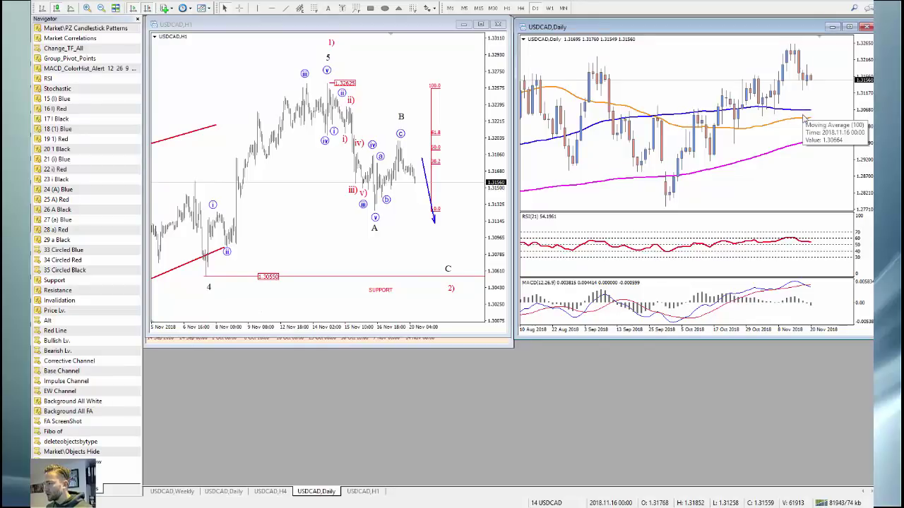
# Step: Sketch a temporary box between the blue and orange daily averages with a path dipping into it and rebounding upward, and clear it
pyautogui.hotkey('ctrl', 'shift', '3')
pyautogui.moveTo(810, 102)
pyautogui.mouseDown()
pyautogui.moveTo(810, 120)
pyautogui.moveTo(836, 110)
pyautogui.moveTo(813, 104)
pyautogui.moveTo(823, 112)
pyautogui.moveTo(846, 58)
pyautogui.mouseUp()
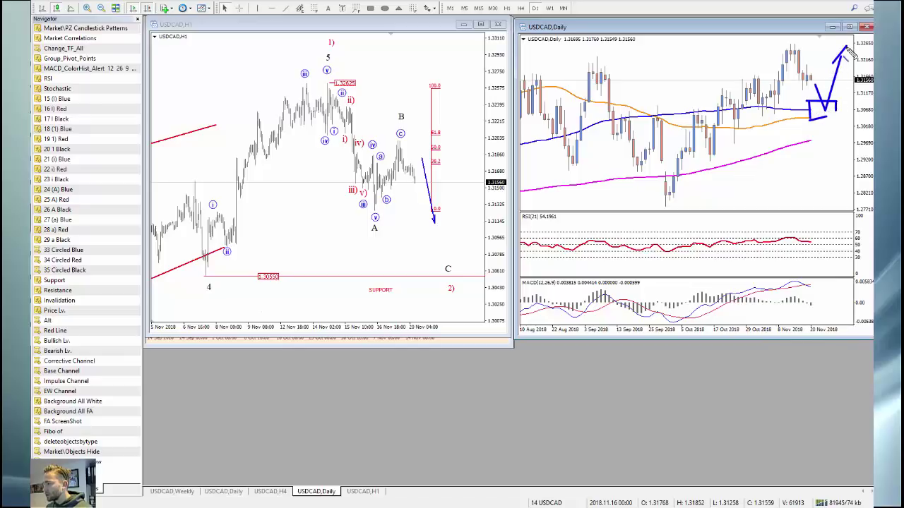
pyautogui.click(591, 420)
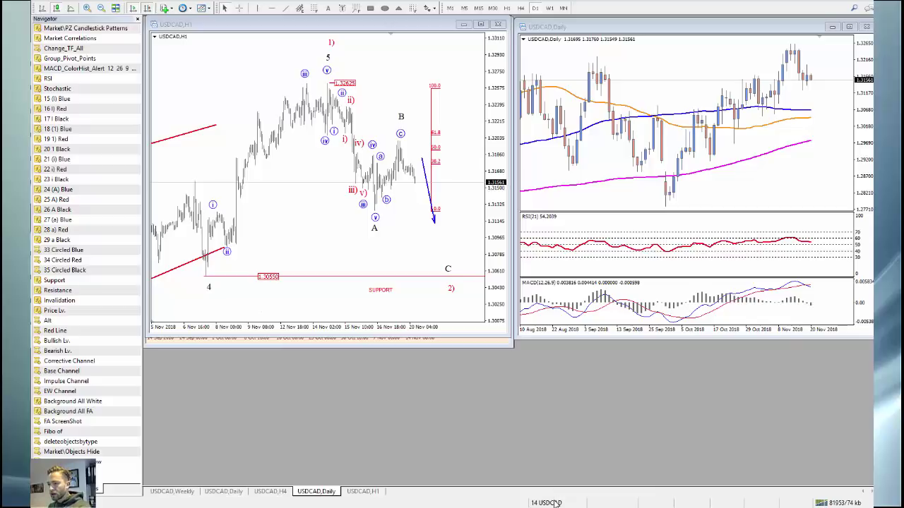